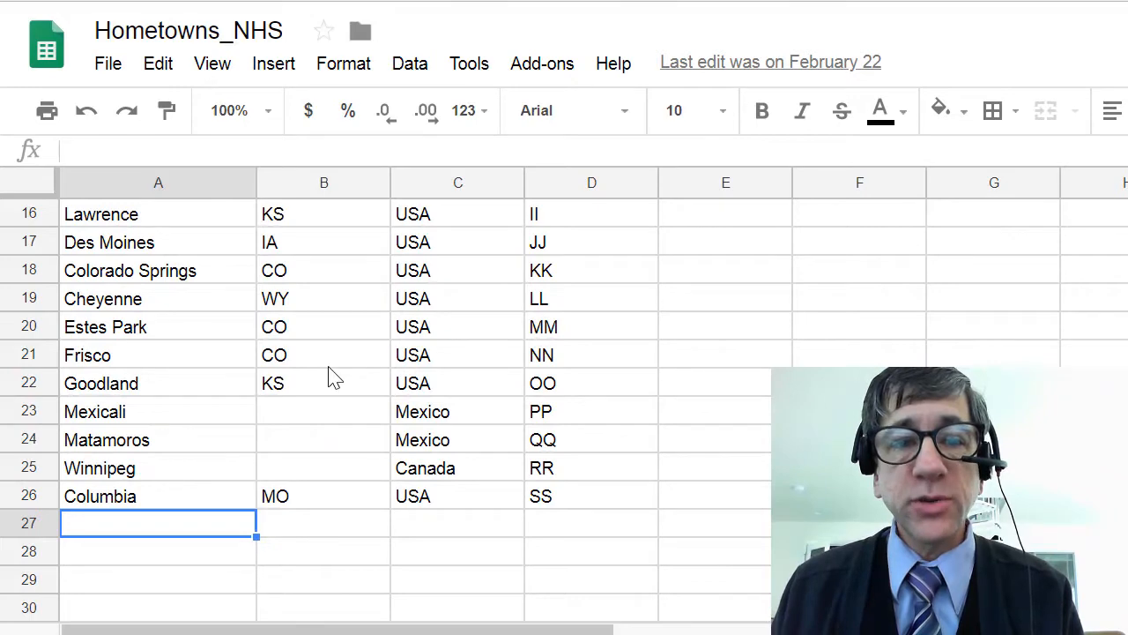
- Review the city, state, country and initials column headers in row 1 of the hometowns spreadsheet
{"action": "scroll", "coordinate": [330, 357], "scroll_direction": "up", "scroll_amount": 5}
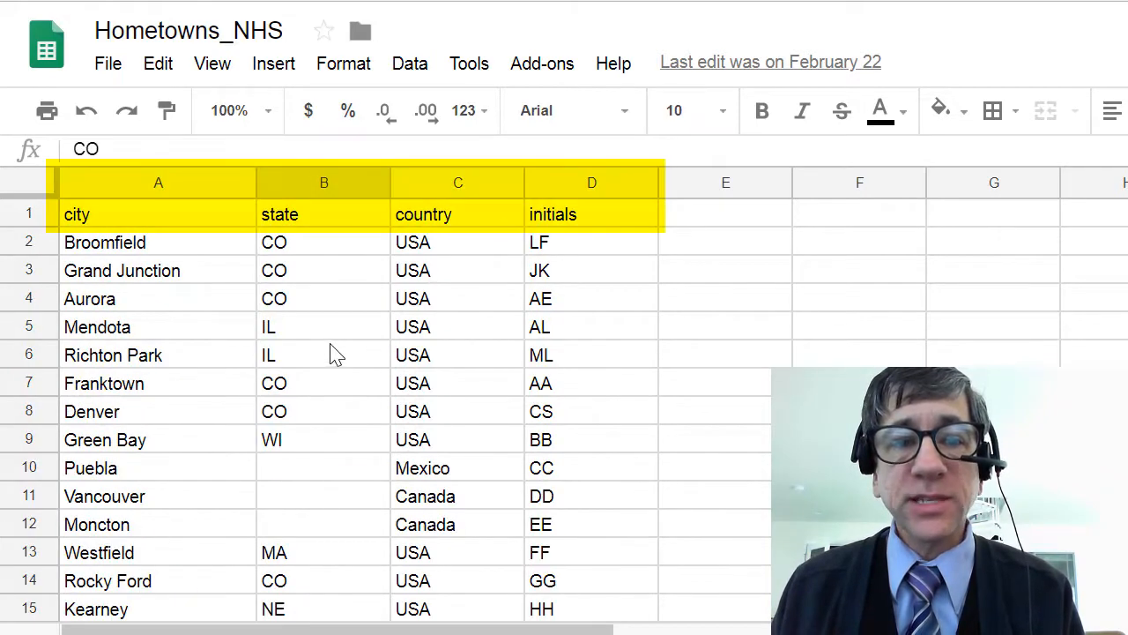
{"action": "left_click", "coordinate": [128, 216]}
{"action": "left_click", "coordinate": [352, 216]}
{"action": "left_click", "coordinate": [436, 220]}
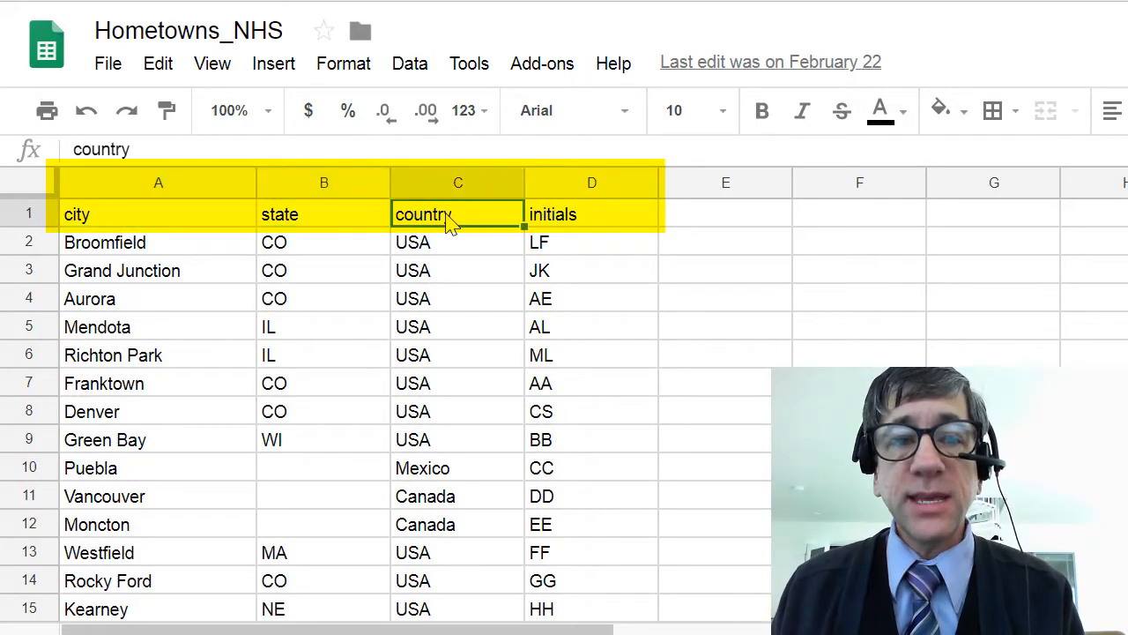
{"action": "left_click", "coordinate": [568, 226]}
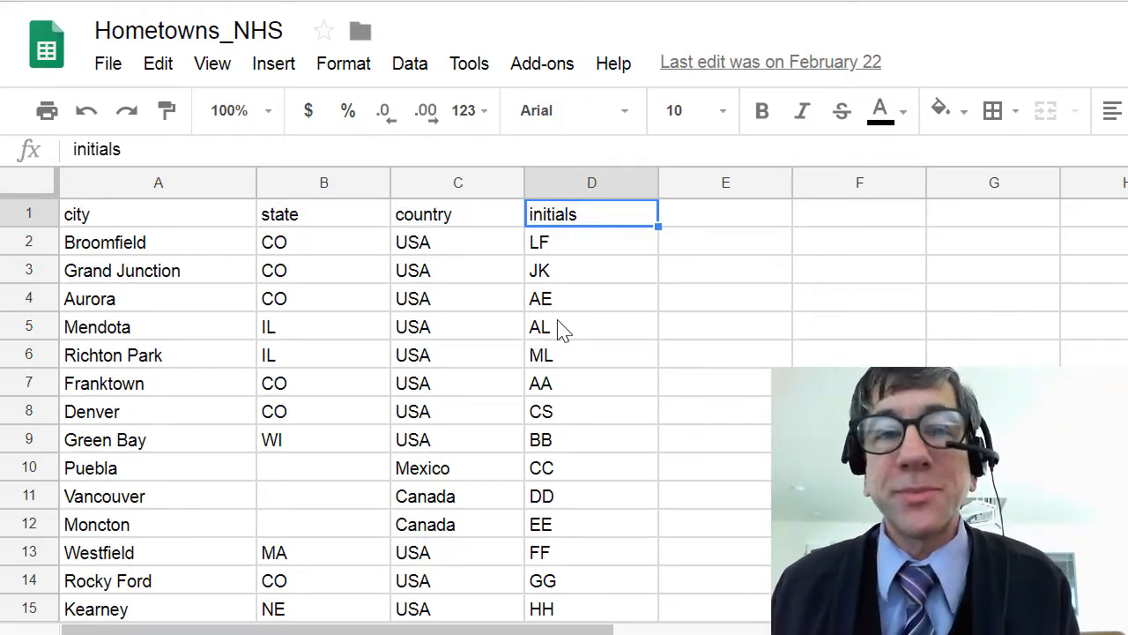
- Add a new record in row 27 with city Lubbock, state TX, country USA and initials CH
{"action": "scroll", "coordinate": [394, 370], "scroll_direction": "down", "scroll_amount": 6}
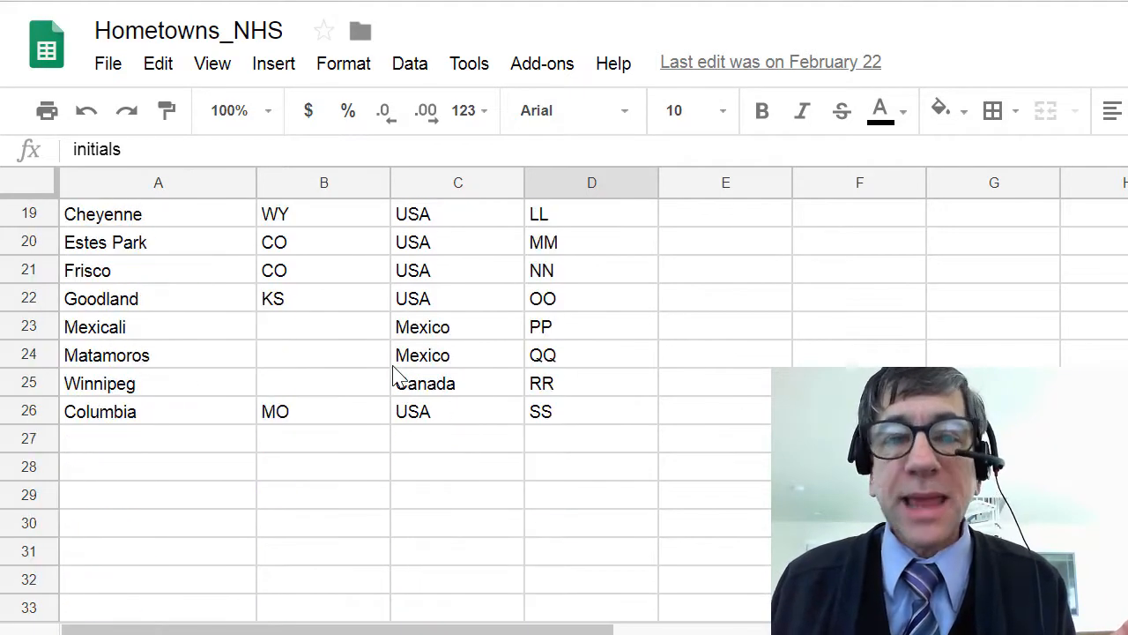
{"action": "left_click", "coordinate": [132, 448]}
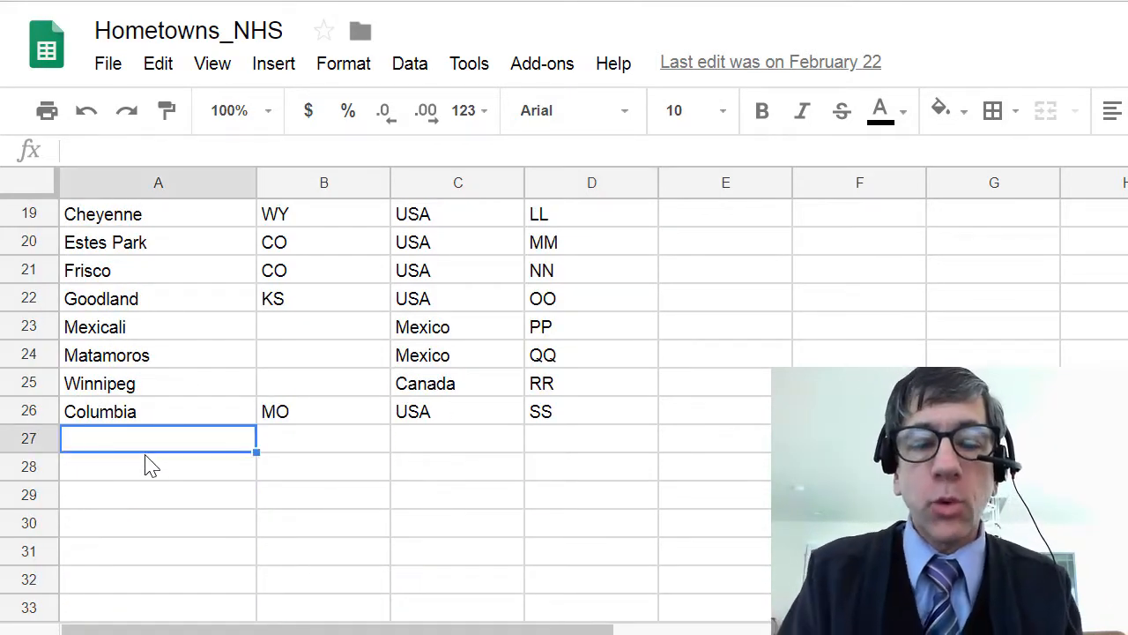
{"action": "type", "text": "Lubbock"}
{"action": "key", "text": "Tab"}
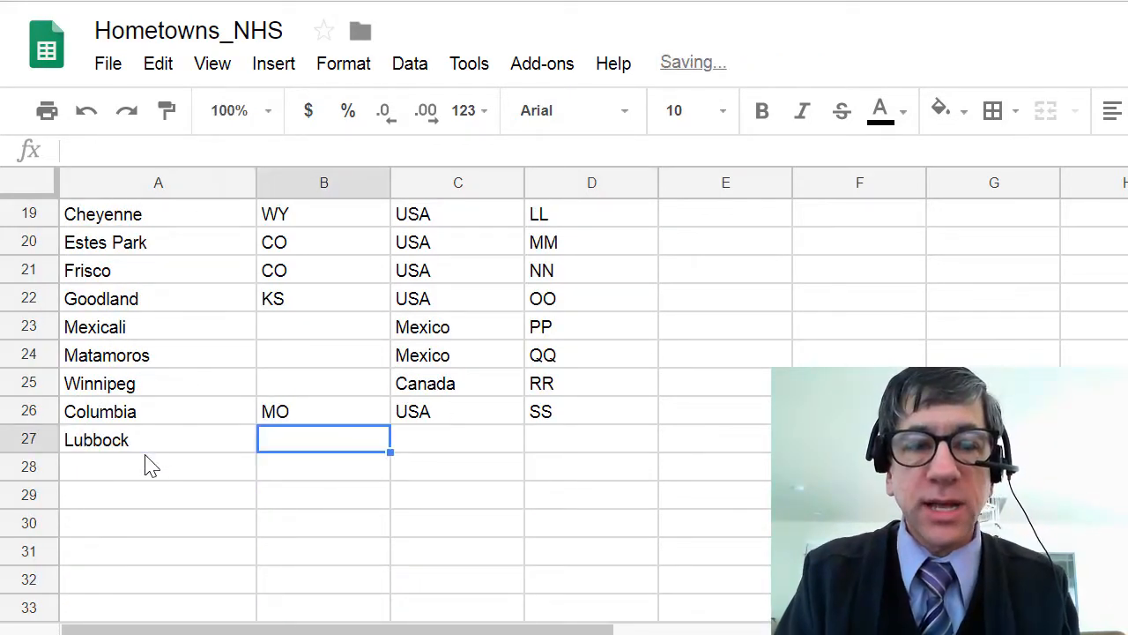
{"action": "type", "text": "TX"}
{"action": "key", "text": "Tab"}
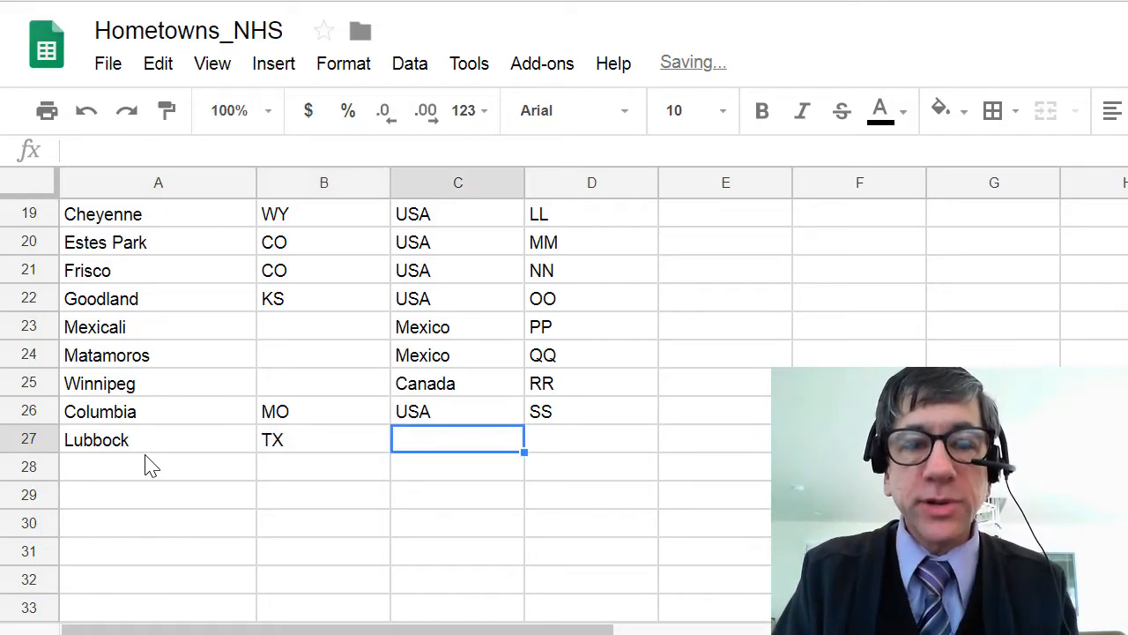
{"action": "type", "text": "USA"}
{"action": "key", "text": "Tab"}
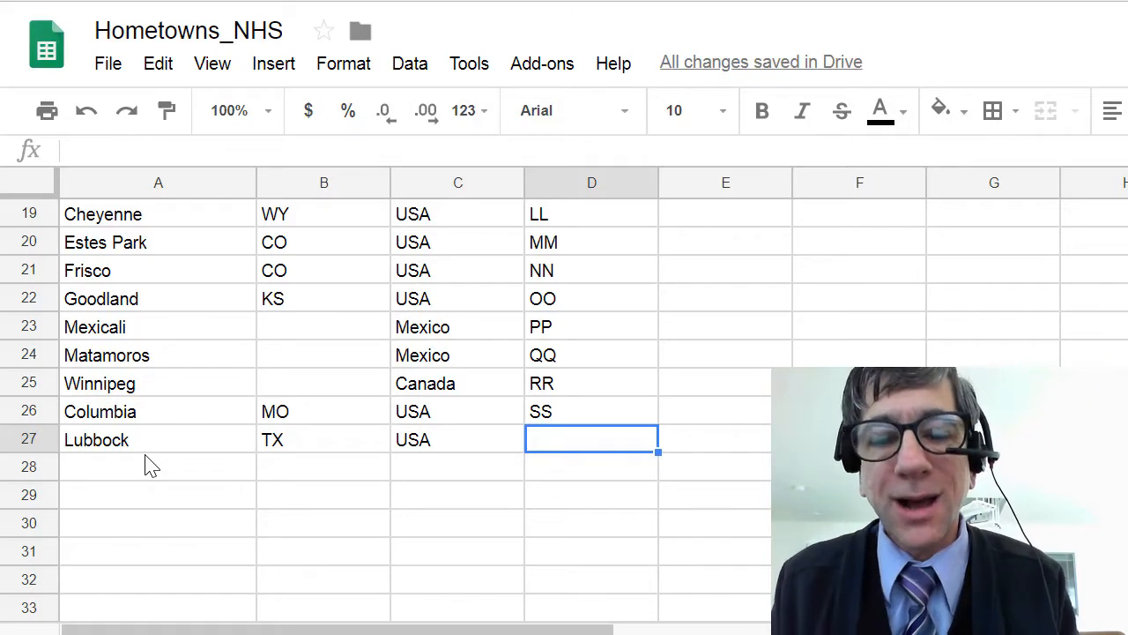
{"action": "type", "text": "CH"}
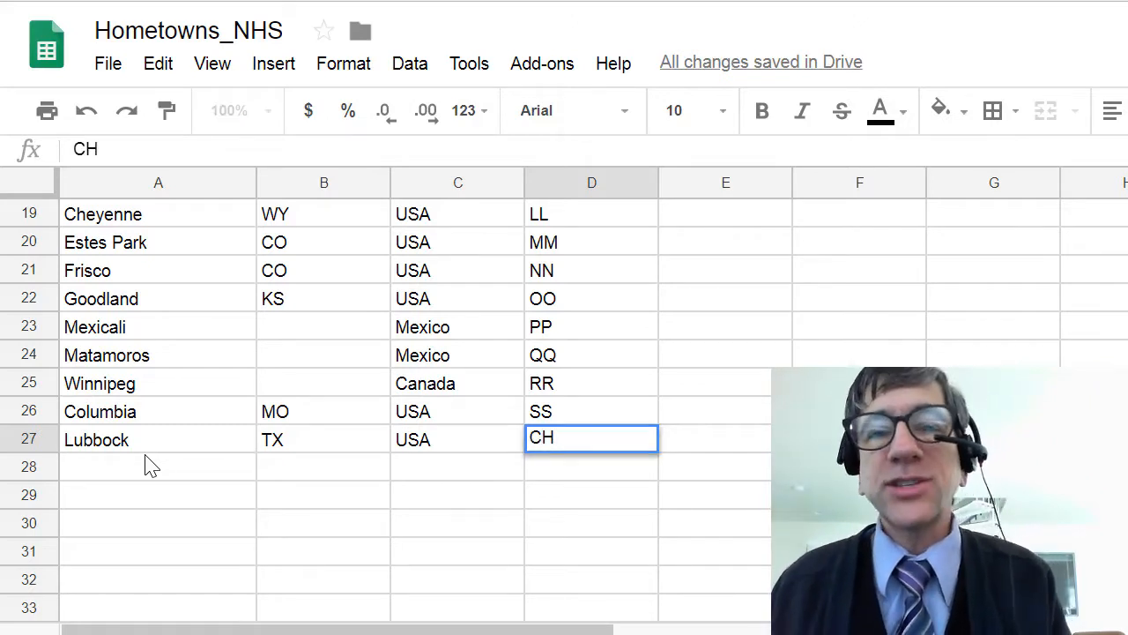
{"action": "key", "text": "Return"}
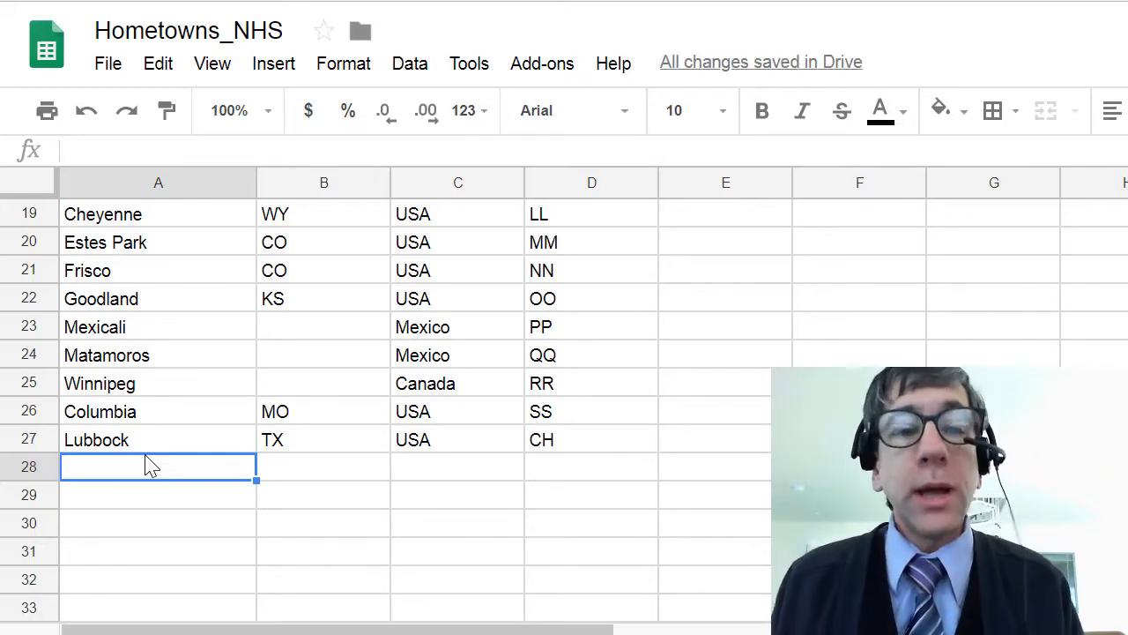
- Examine the records for cities outside the USA, comparing their state and country entries
{"action": "scroll", "coordinate": [180, 431], "scroll_direction": "up", "scroll_amount": 6}
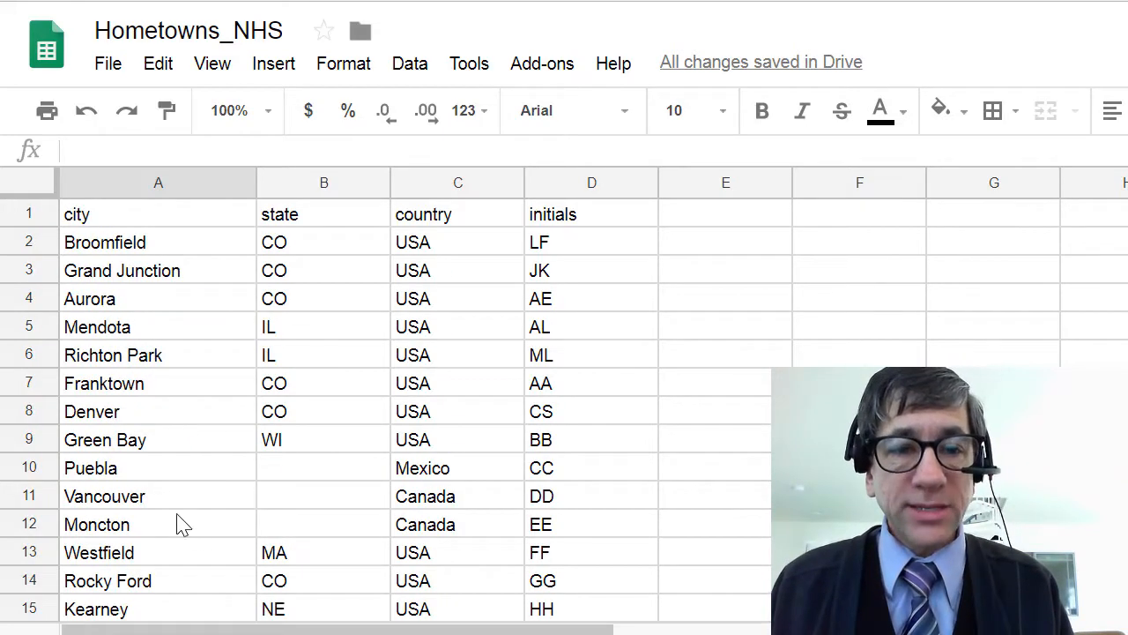
{"action": "left_click", "coordinate": [163, 467]}
{"action": "left_click", "coordinate": [432, 468]}
{"action": "left_click", "coordinate": [433, 504]}
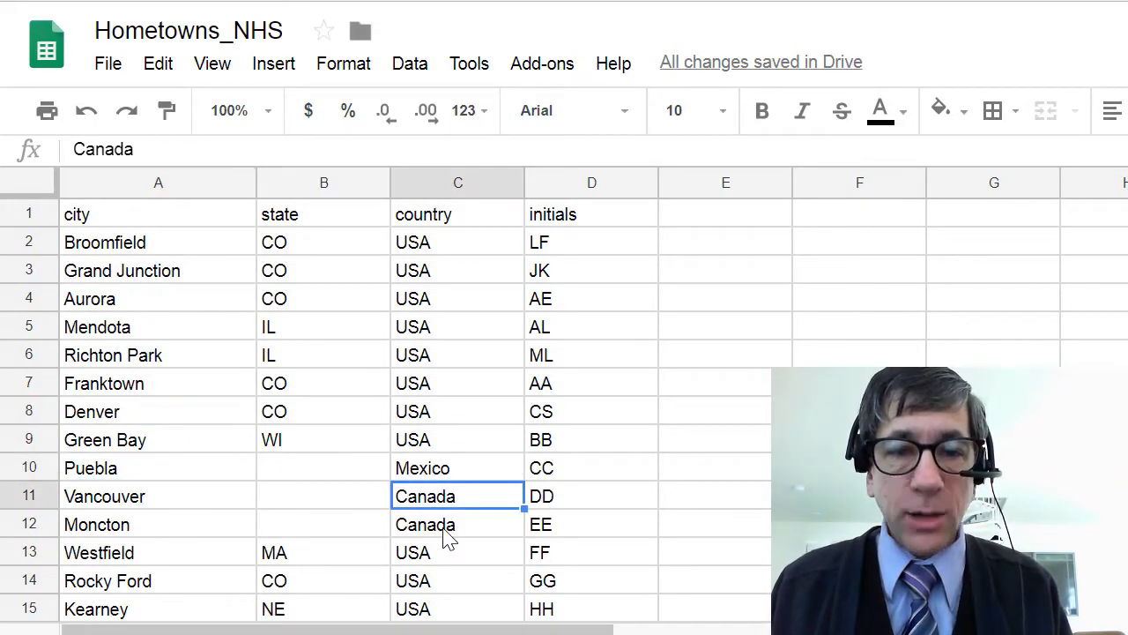
{"action": "left_click", "coordinate": [440, 524]}
{"action": "left_click", "coordinate": [432, 476]}
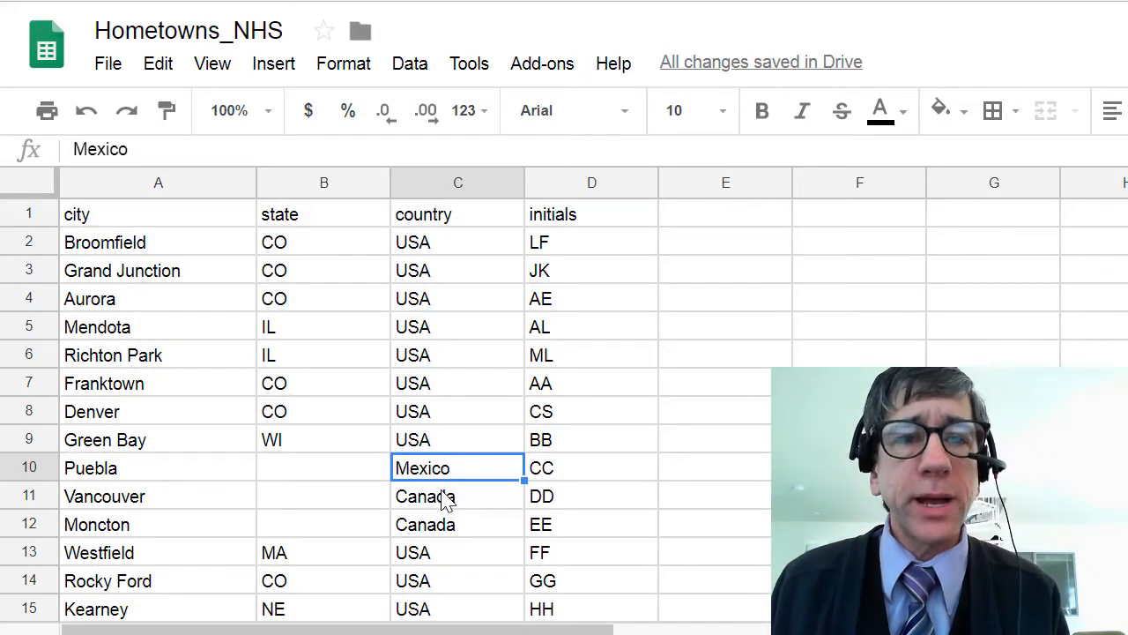
{"action": "scroll", "coordinate": [445, 498], "scroll_direction": "down", "scroll_amount": 6}
{"action": "scroll", "coordinate": [445, 498], "scroll_direction": "up", "scroll_amount": 2}
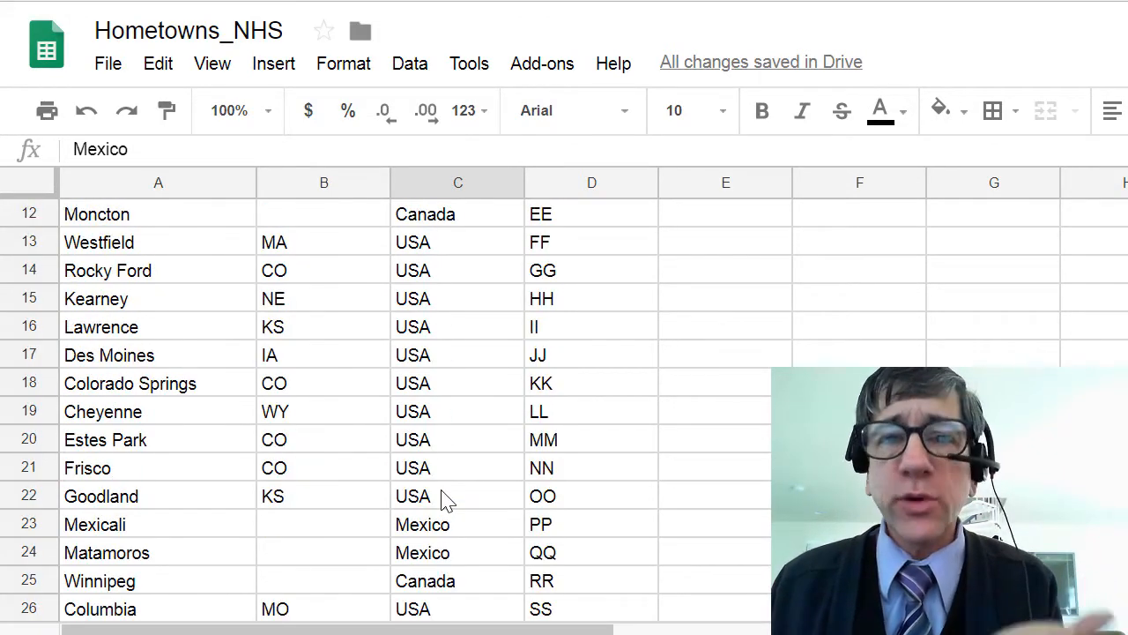
{"action": "scroll", "coordinate": [446, 498], "scroll_direction": "up", "scroll_amount": 4}
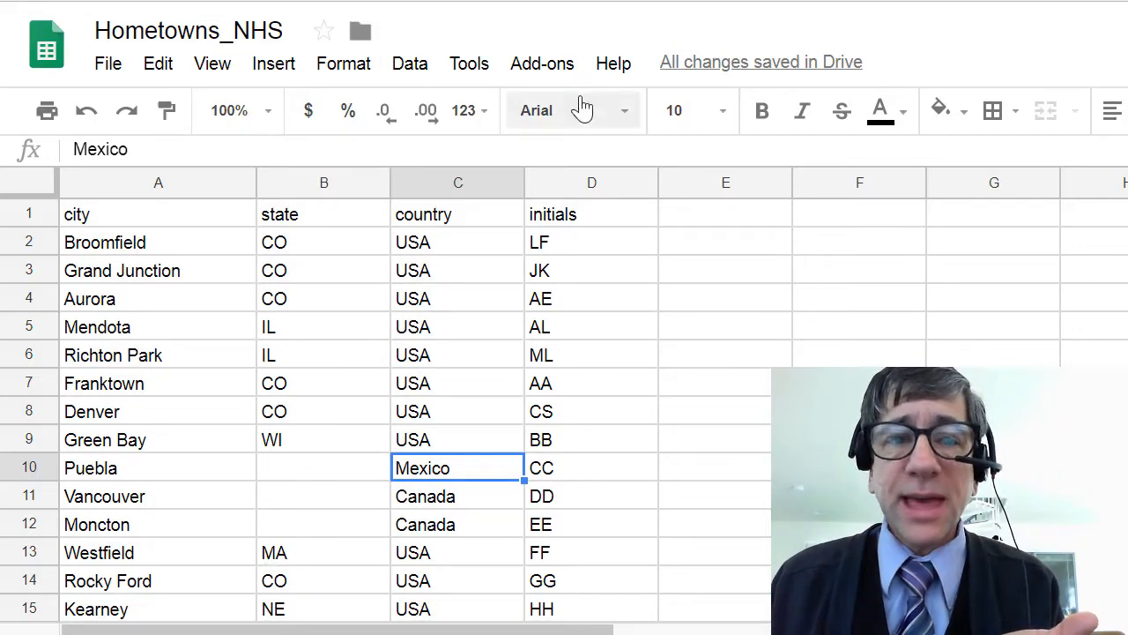
- Copy the spreadsheet's view-only shareable link and leave the sharing settings
{"action": "left_click", "coordinate": [1126, 44]}
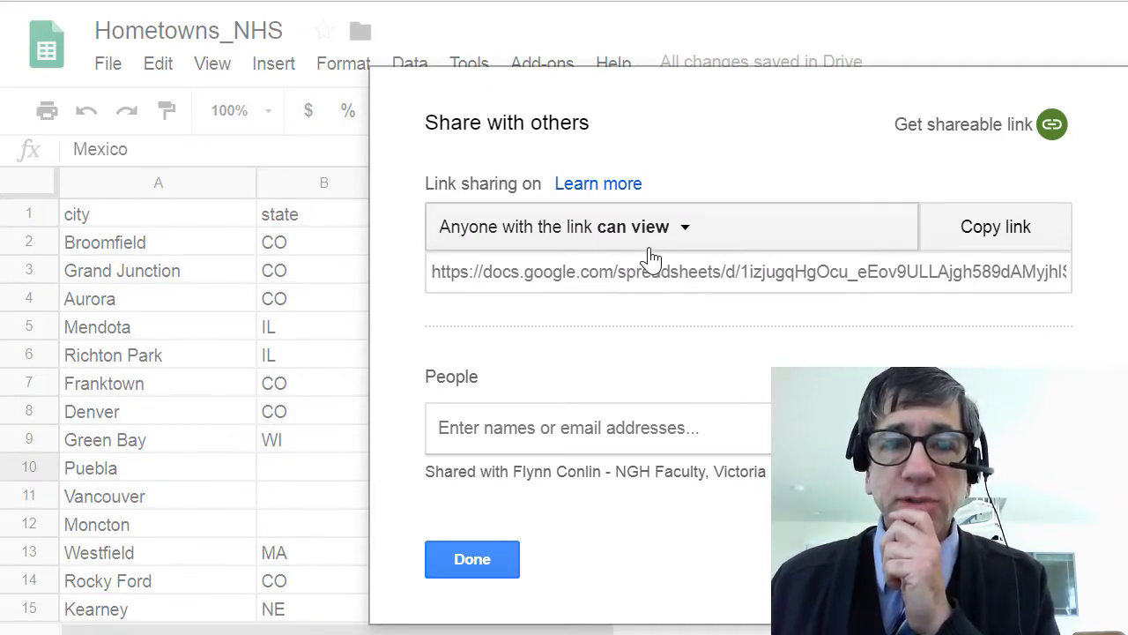
{"action": "left_click", "coordinate": [1007, 233]}
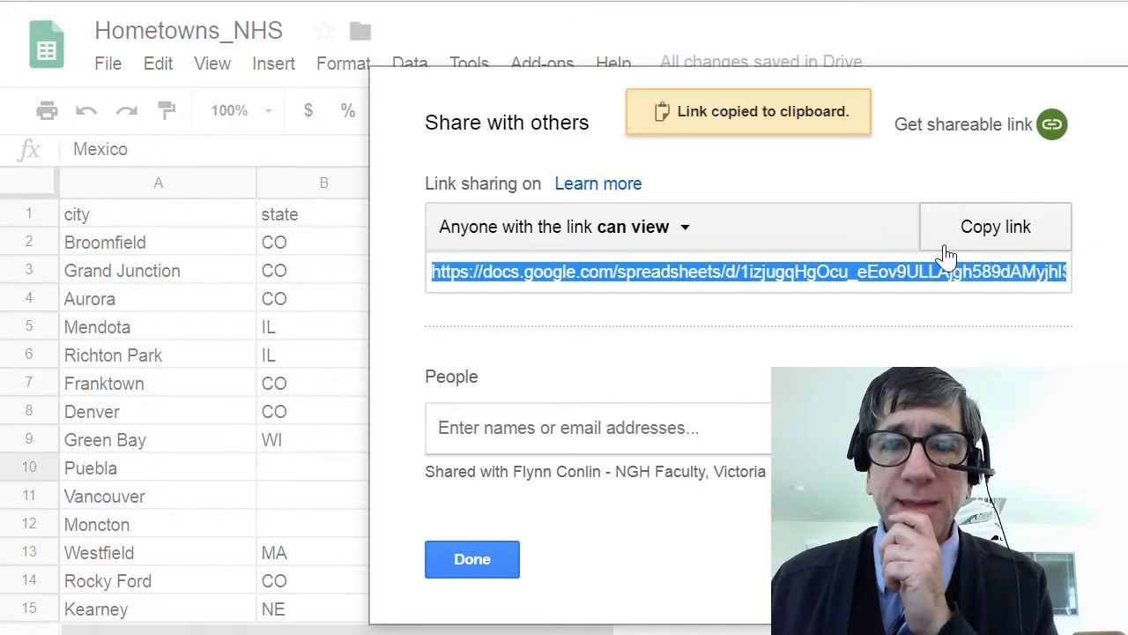
{"action": "right_click", "coordinate": [714, 270]}
{"action": "left_click", "coordinate": [763, 291]}
{"action": "key", "text": "Escape"}
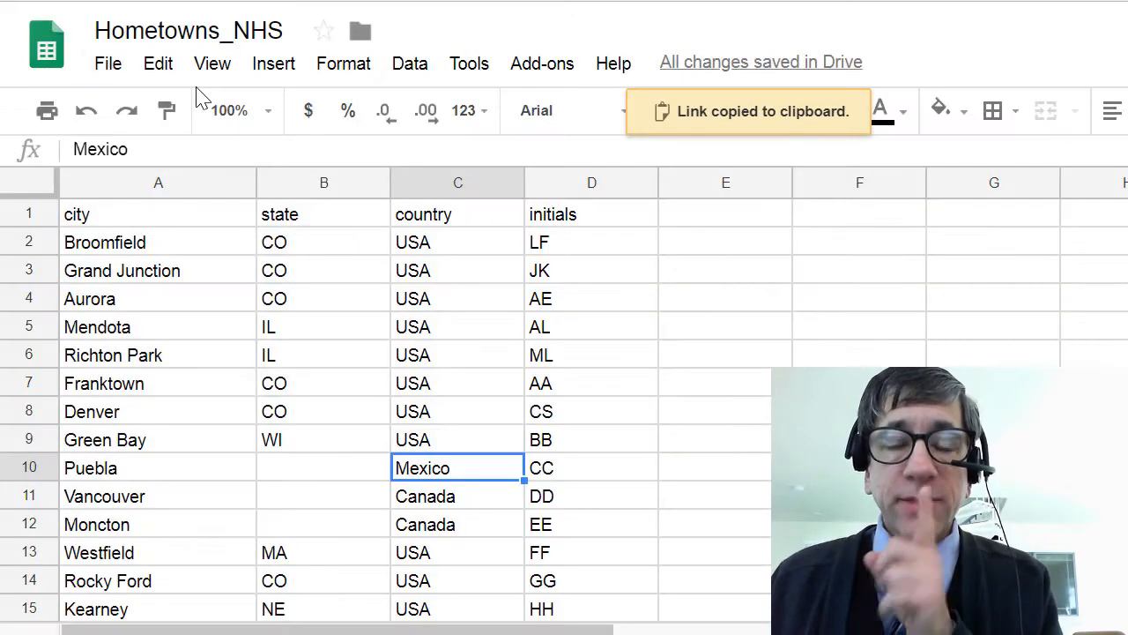
- Get the web publishing link for the entire document as comma-separated values (.csv) and copy it
{"action": "left_click", "coordinate": [109, 65]}
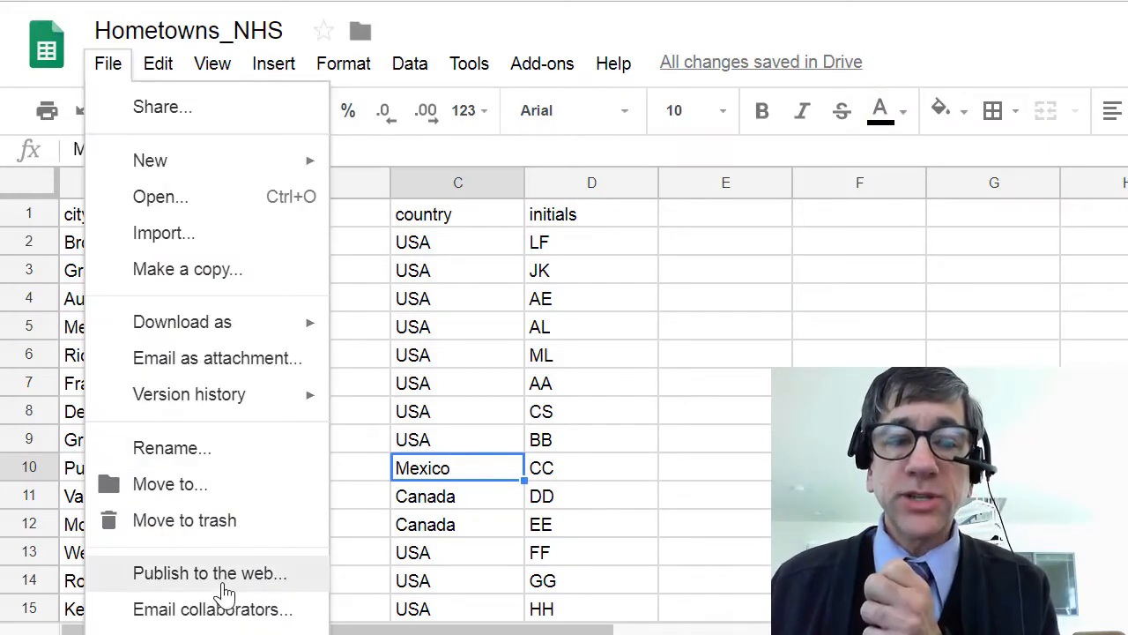
{"action": "left_click", "coordinate": [224, 574]}
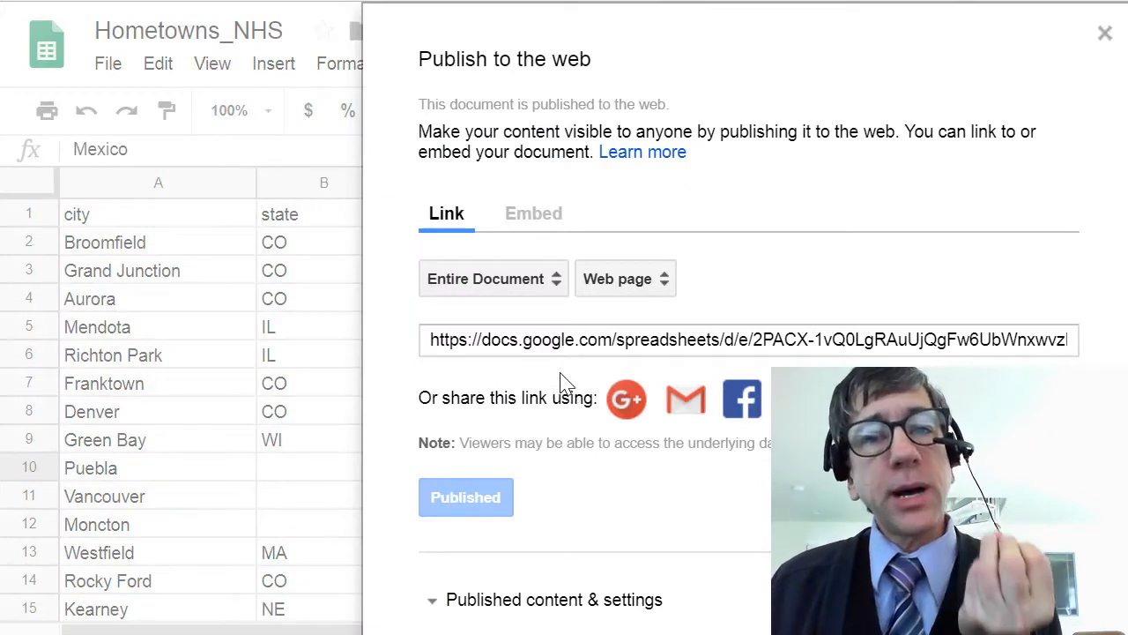
{"action": "left_click", "coordinate": [596, 340]}
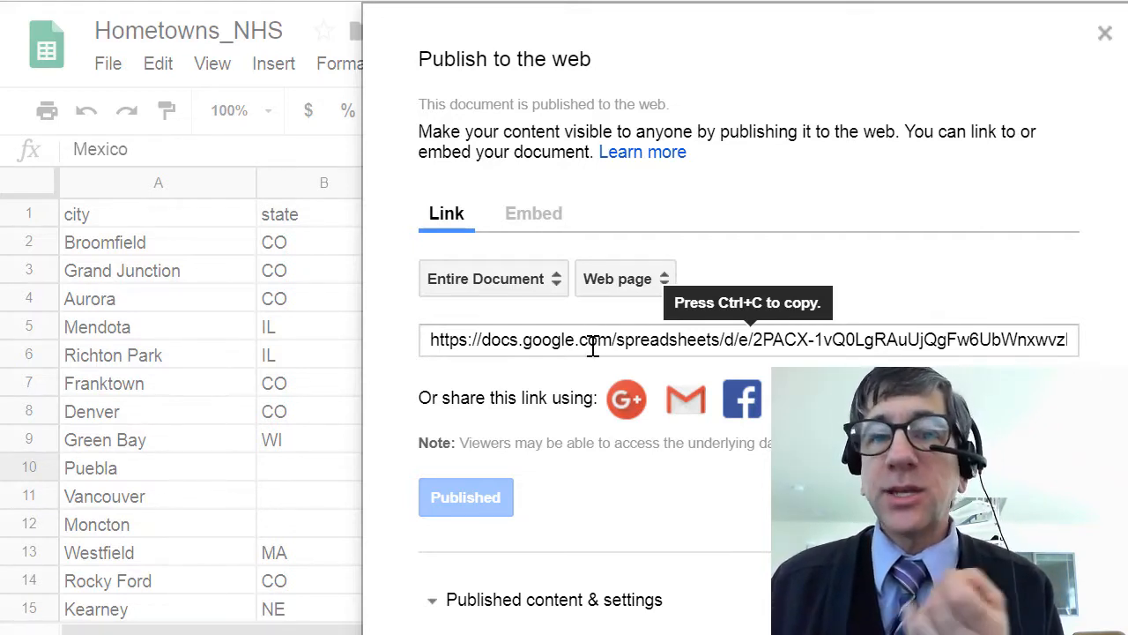
{"action": "left_click", "coordinate": [607, 291]}
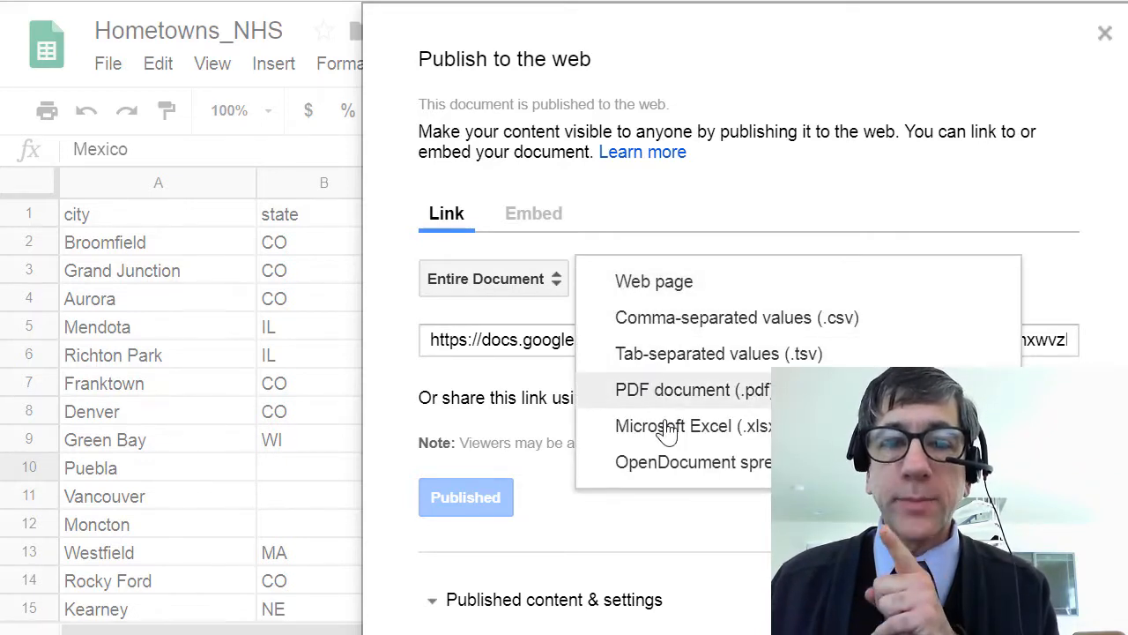
{"action": "left_click", "coordinate": [824, 324]}
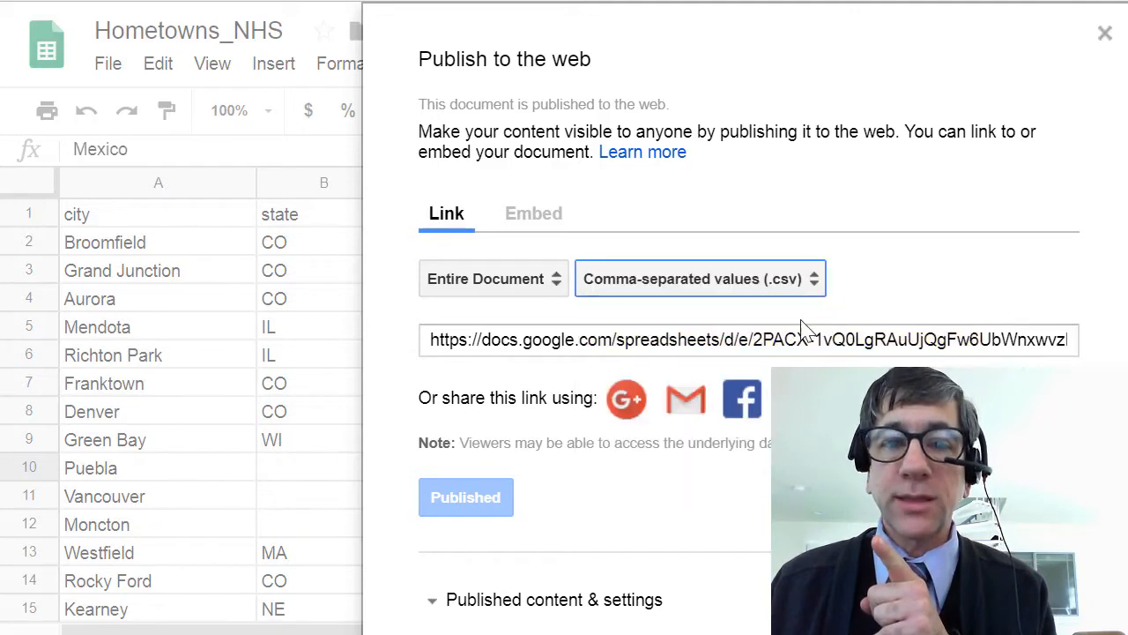
{"action": "left_click", "coordinate": [739, 342]}
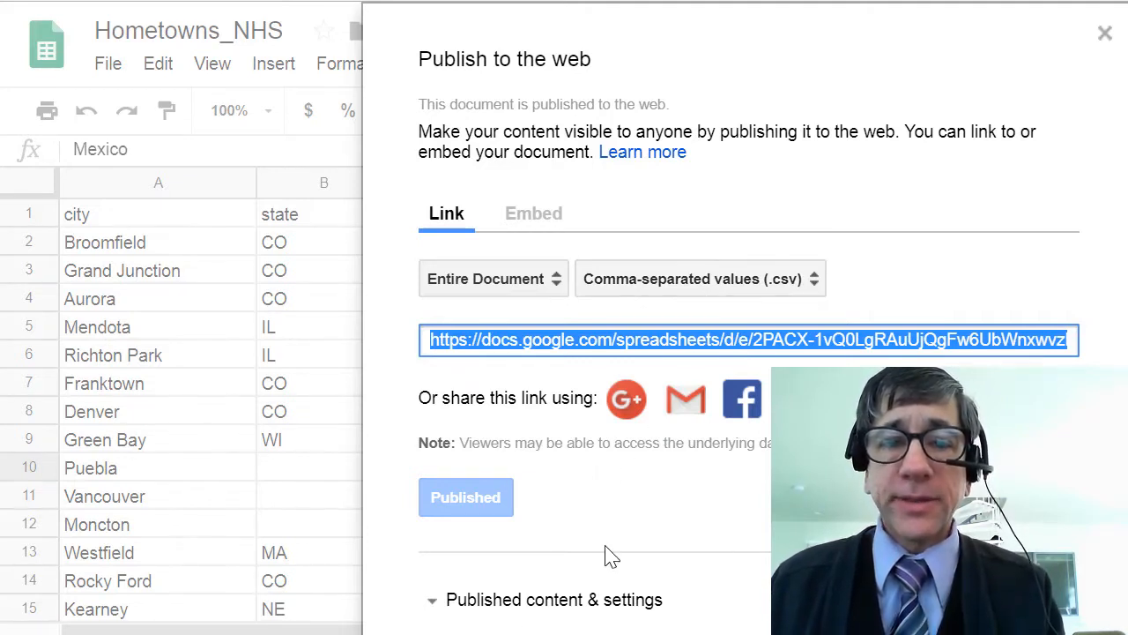
{"action": "left_click", "coordinate": [1104, 33]}
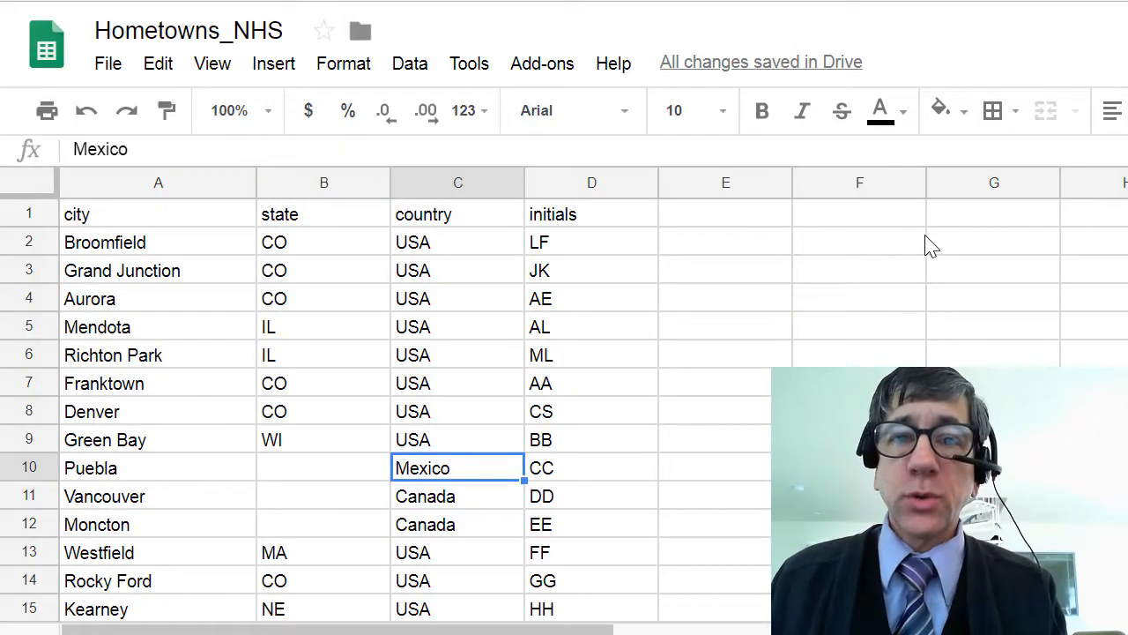
{"action": "key", "text": "ctrl+t"}
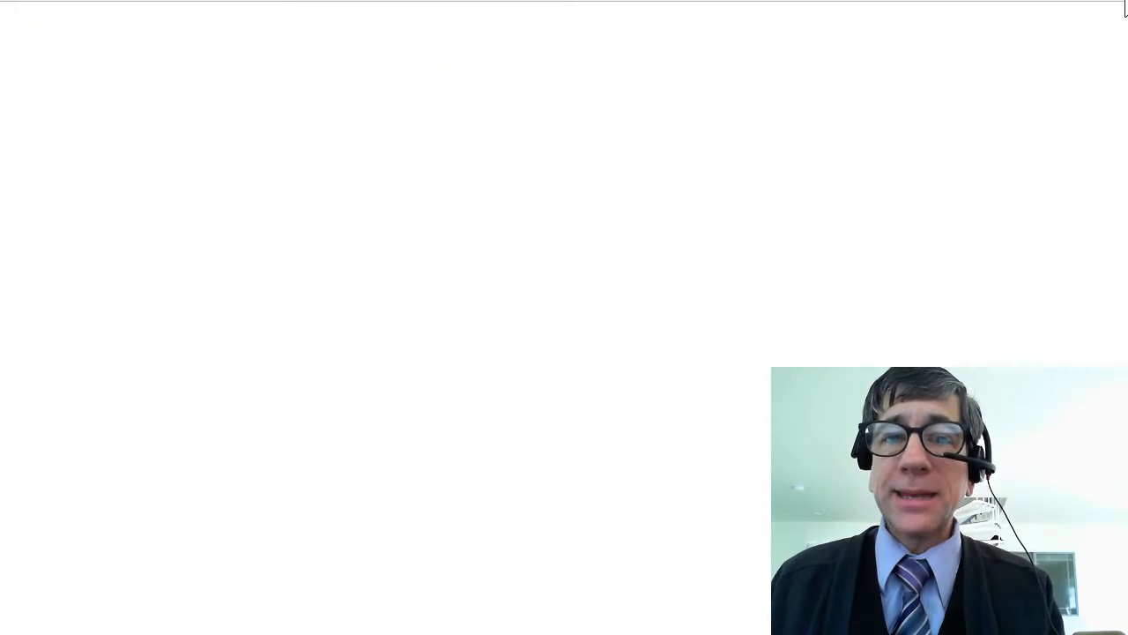
{"action": "type", "text": "www.ar"}
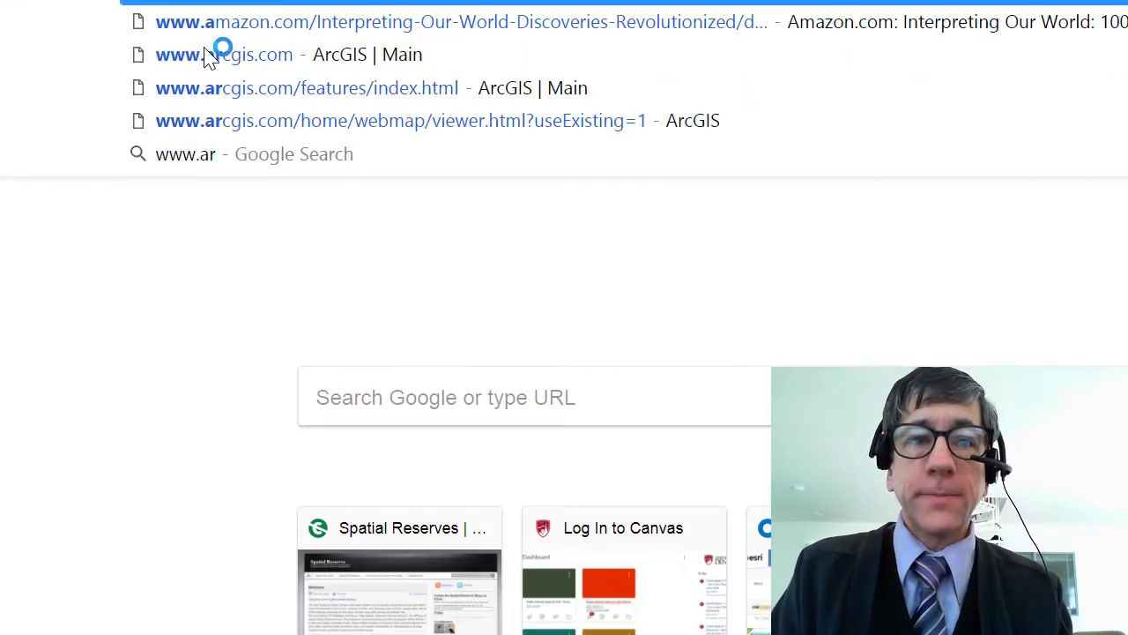
{"action": "key", "text": "Return"}
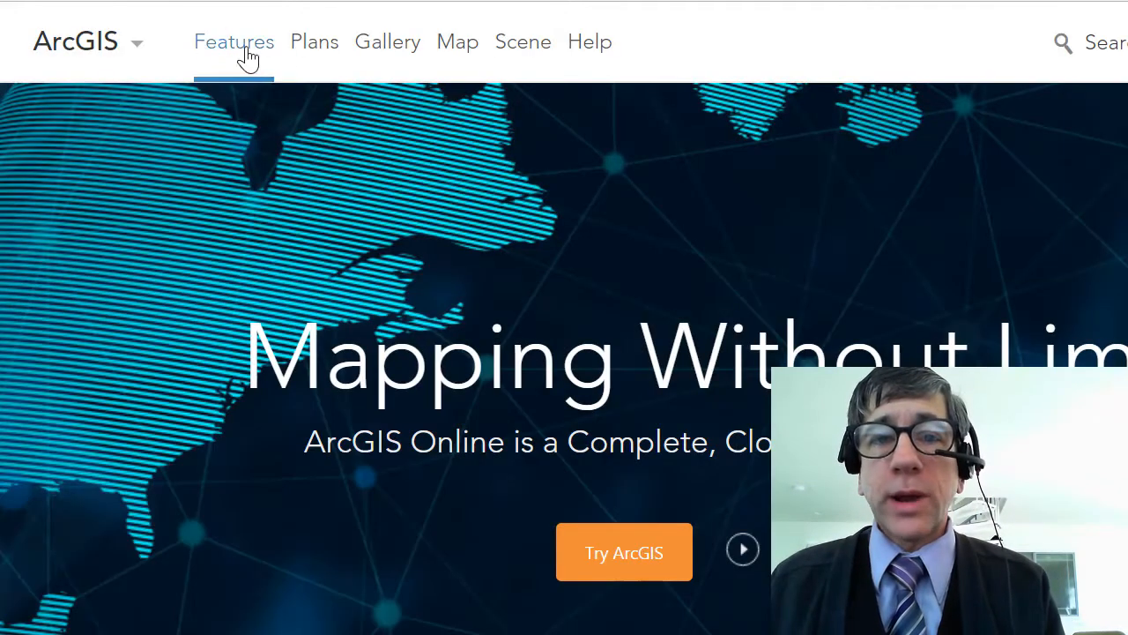
{"action": "left_click", "coordinate": [453, 40]}
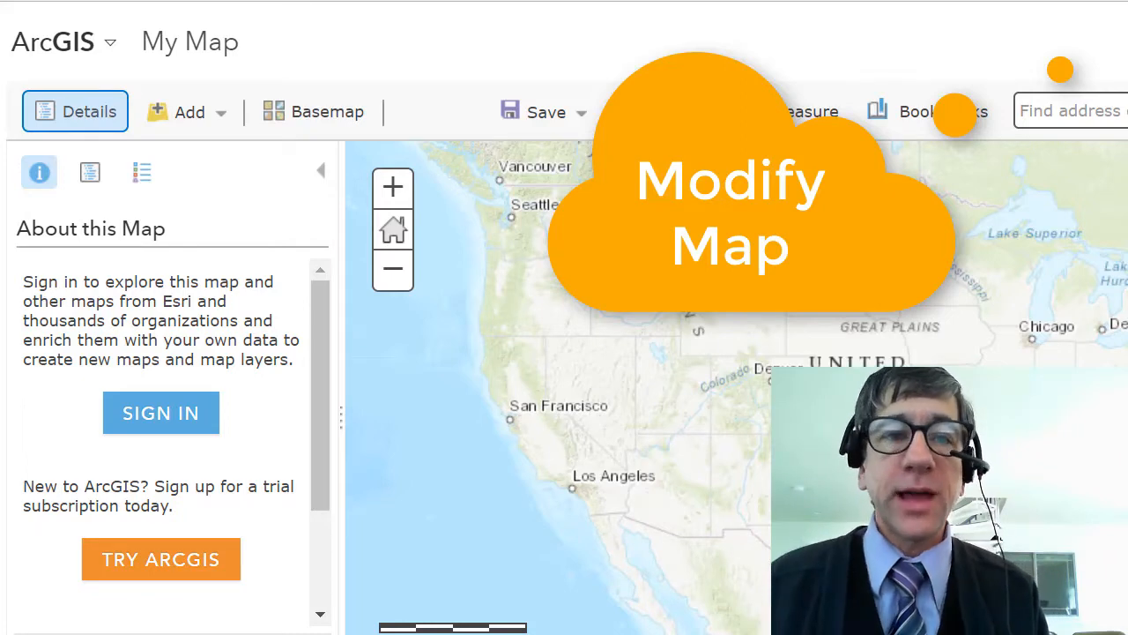
- Add a web layer of type CSV file from the copied spreadsheet URL, locating features by addresses or places
{"action": "left_click", "coordinate": [190, 125]}
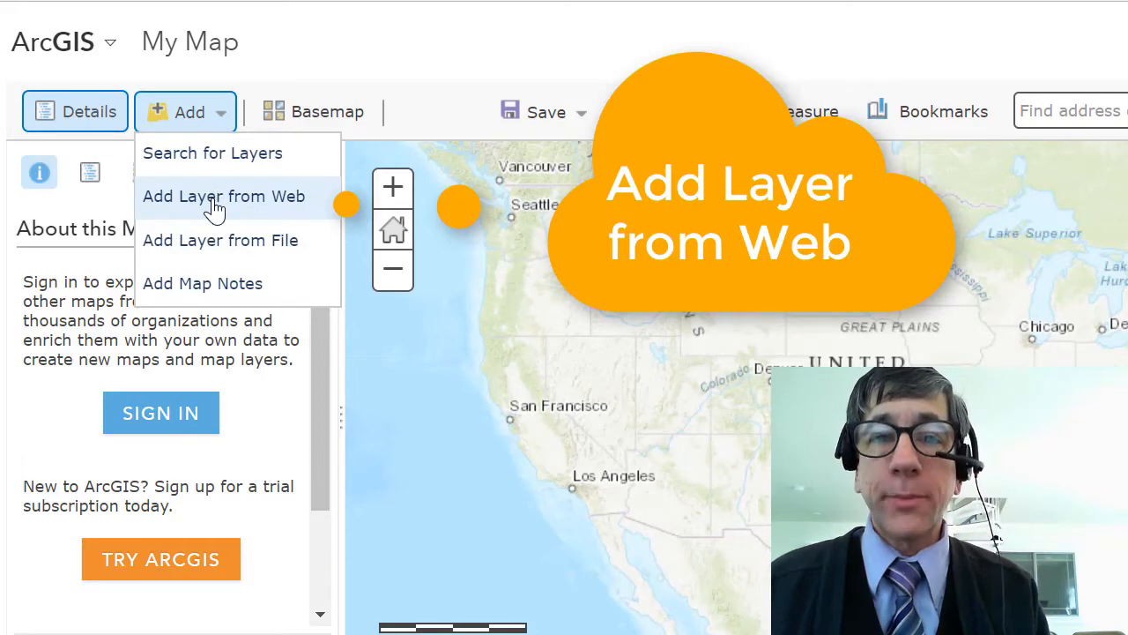
{"action": "left_click", "coordinate": [215, 203]}
{"action": "left_click", "coordinate": [618, 310]}
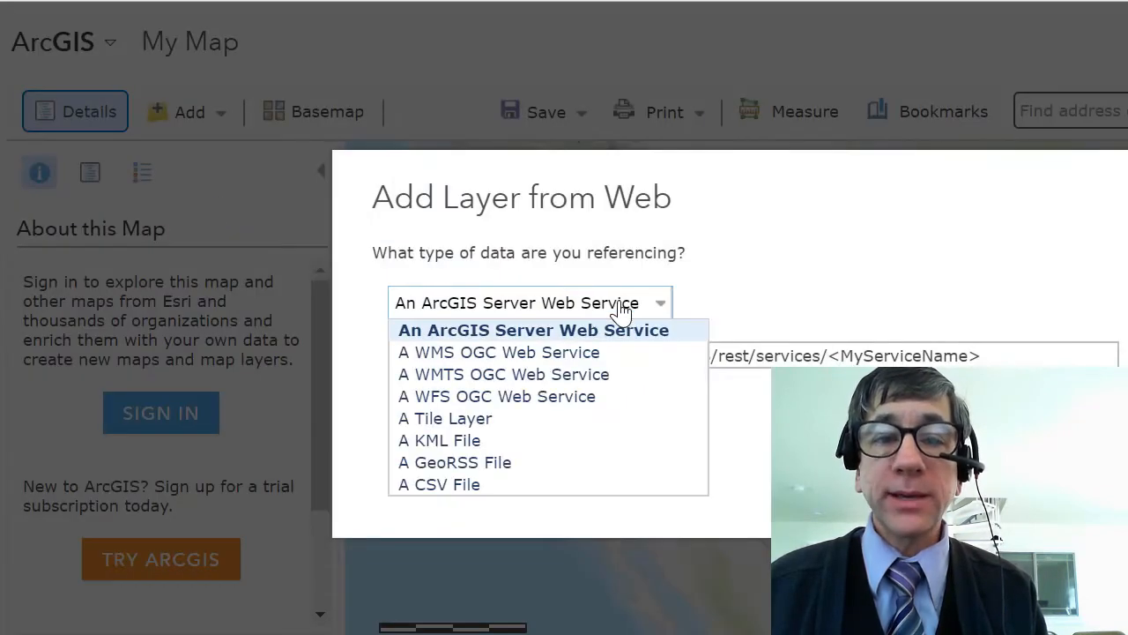
{"action": "left_click", "coordinate": [557, 485]}
{"action": "left_click", "coordinate": [627, 355]}
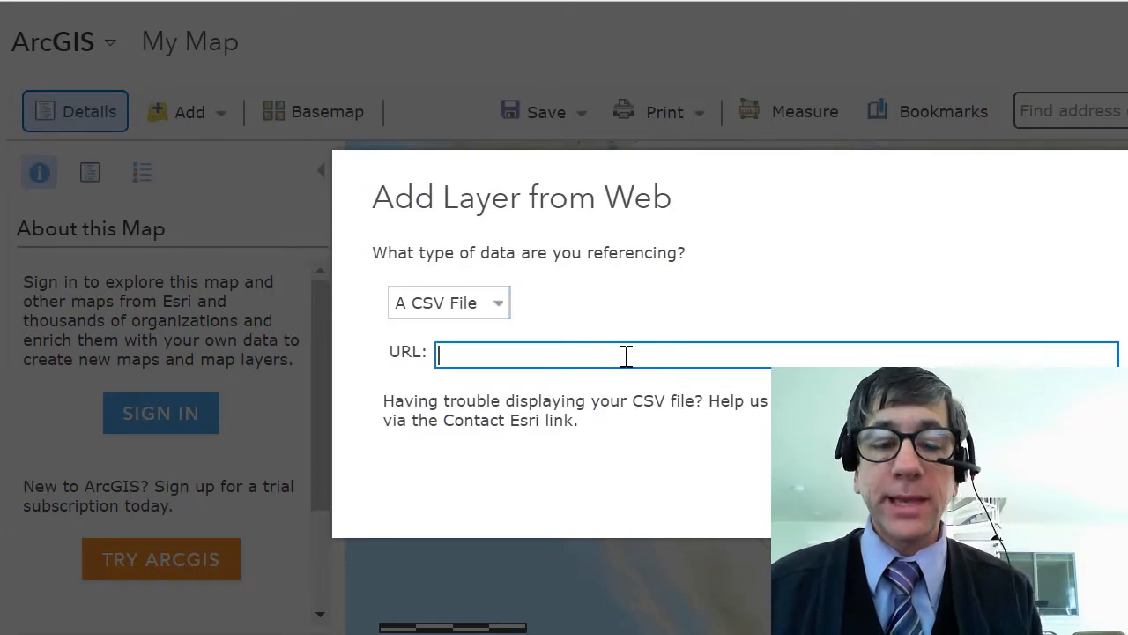
{"action": "key", "text": "ctrl+v"}
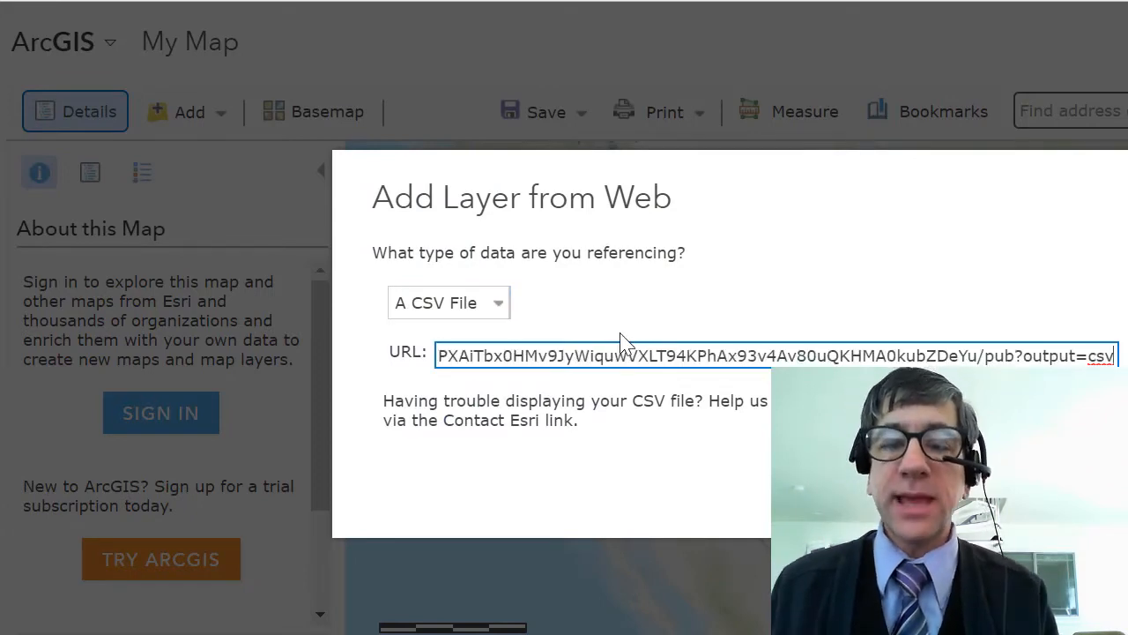
{"action": "key", "text": "Return"}
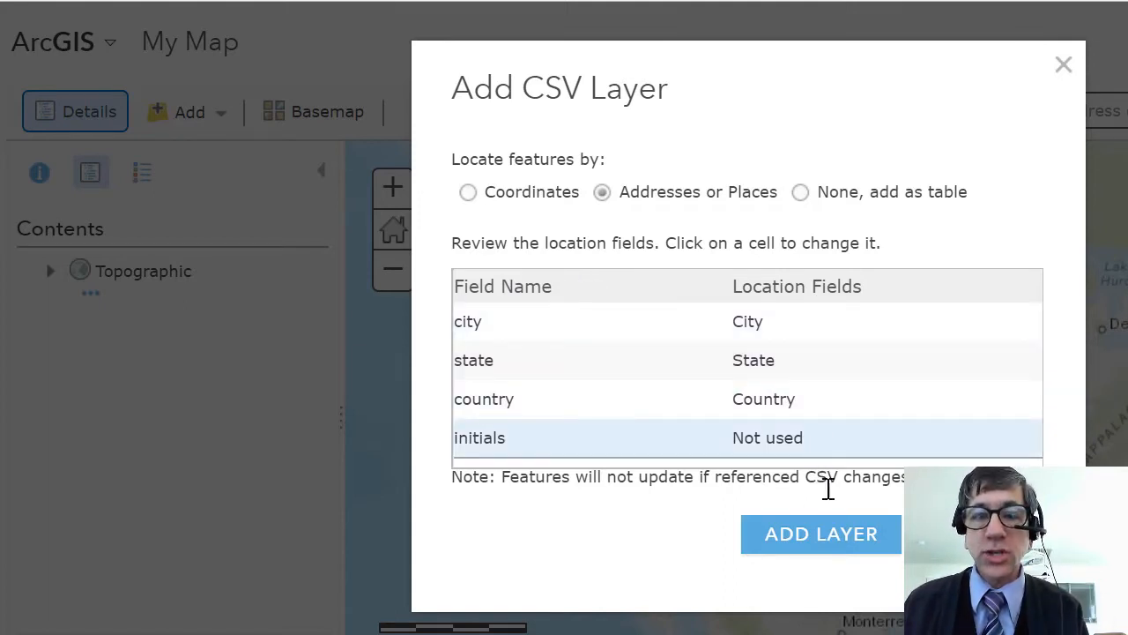
{"action": "left_click", "coordinate": [831, 539]}
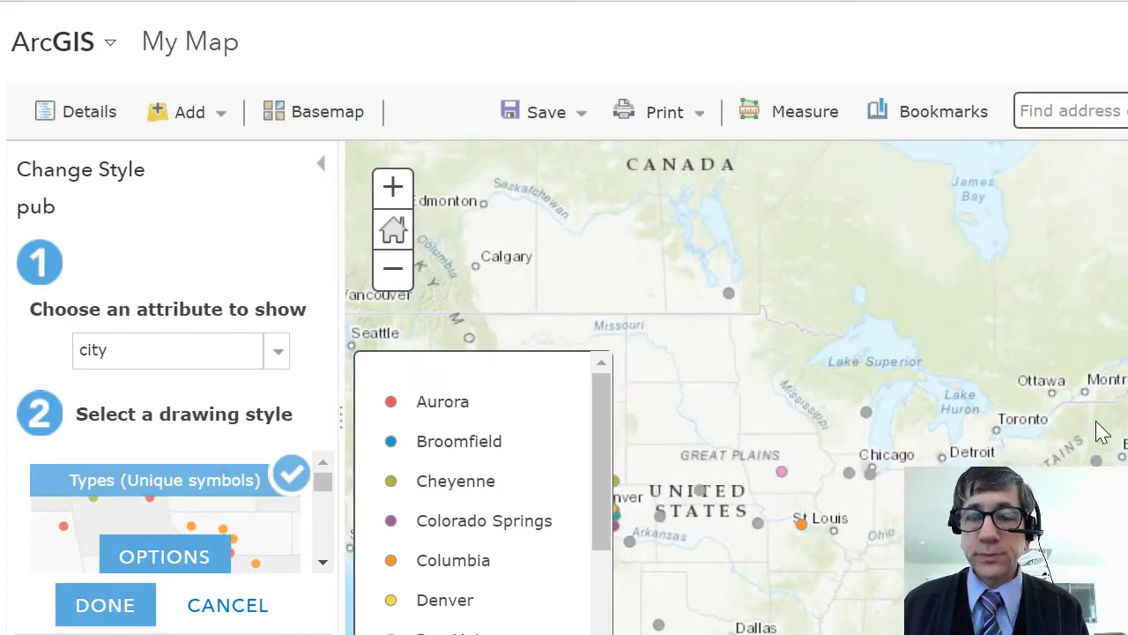
- Check the attributes of the hometown point in southern Canada in its pop-up and close the pop-up
{"action": "left_click", "coordinate": [730, 296]}
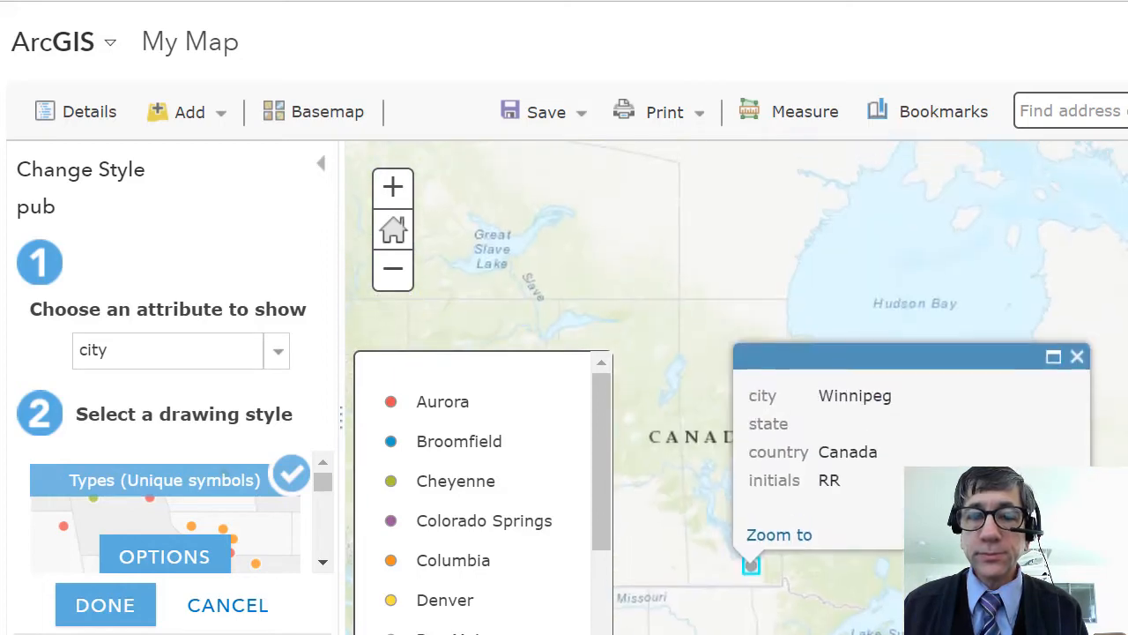
{"action": "left_click", "coordinate": [1077, 357]}
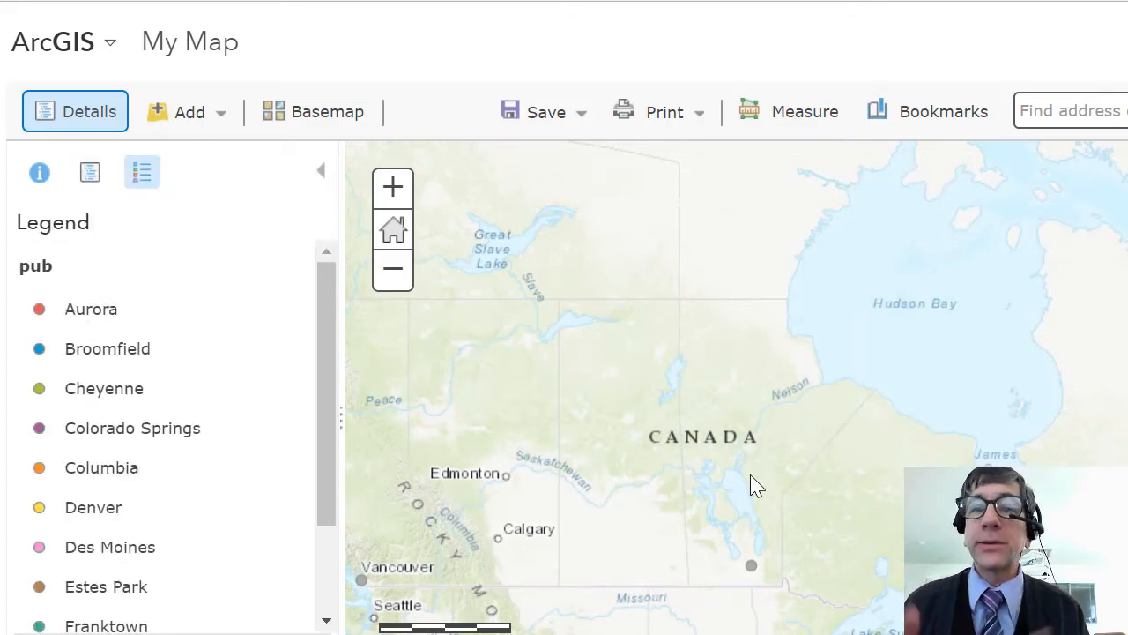
- Change the style of the pub layer to show the initials attribute
{"action": "left_click", "coordinate": [91, 169]}
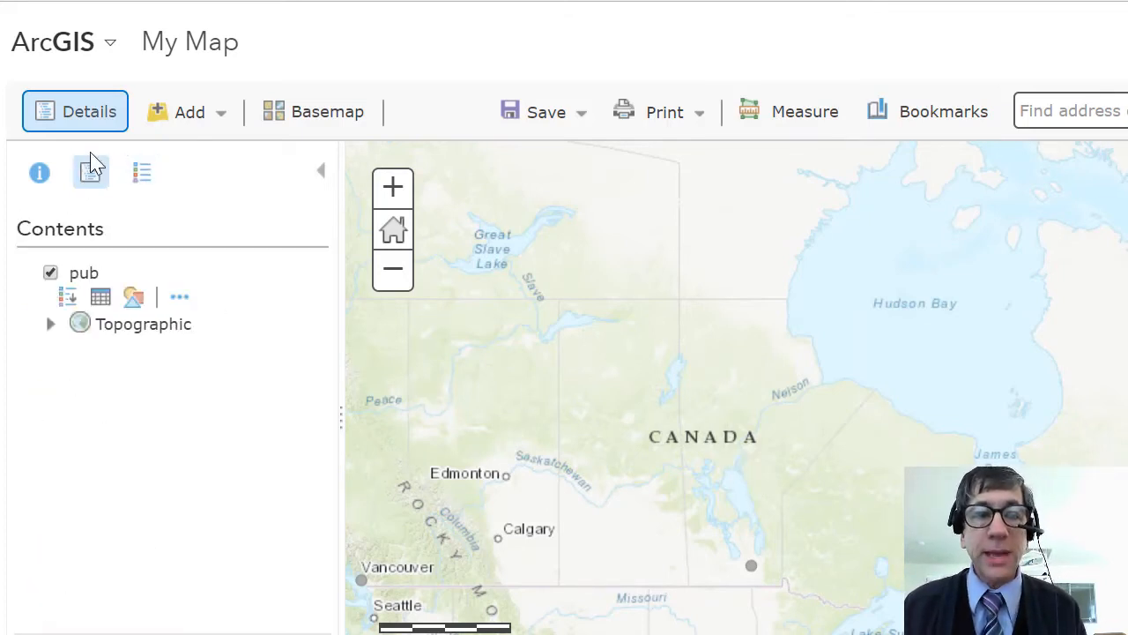
{"action": "left_click", "coordinate": [140, 300]}
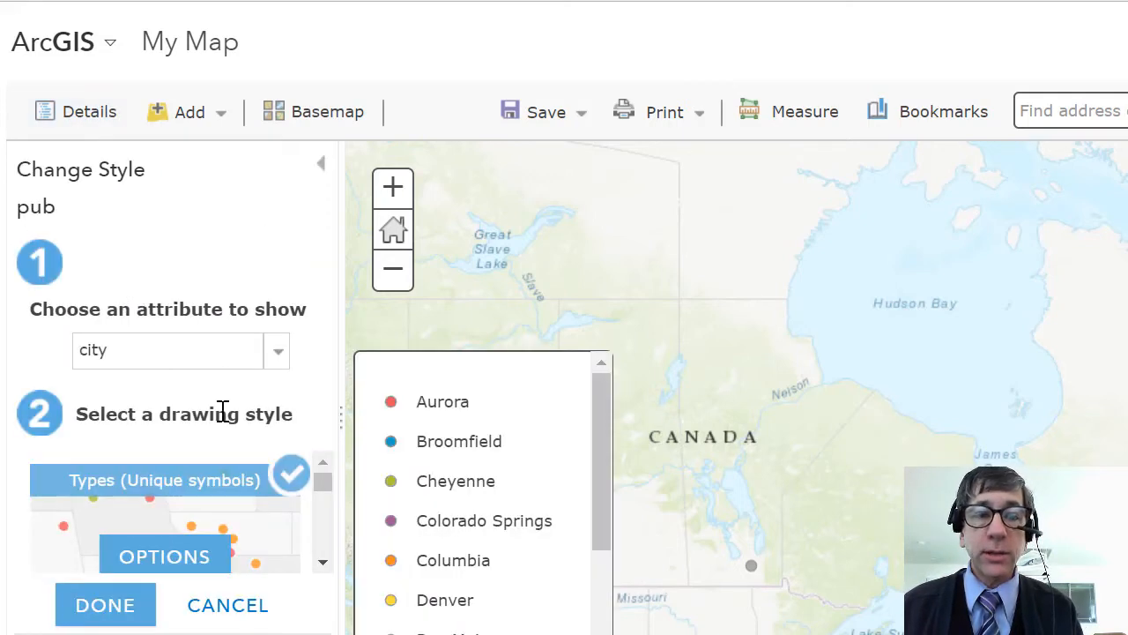
{"action": "left_click", "coordinate": [279, 360]}
{"action": "left_click", "coordinate": [180, 447]}
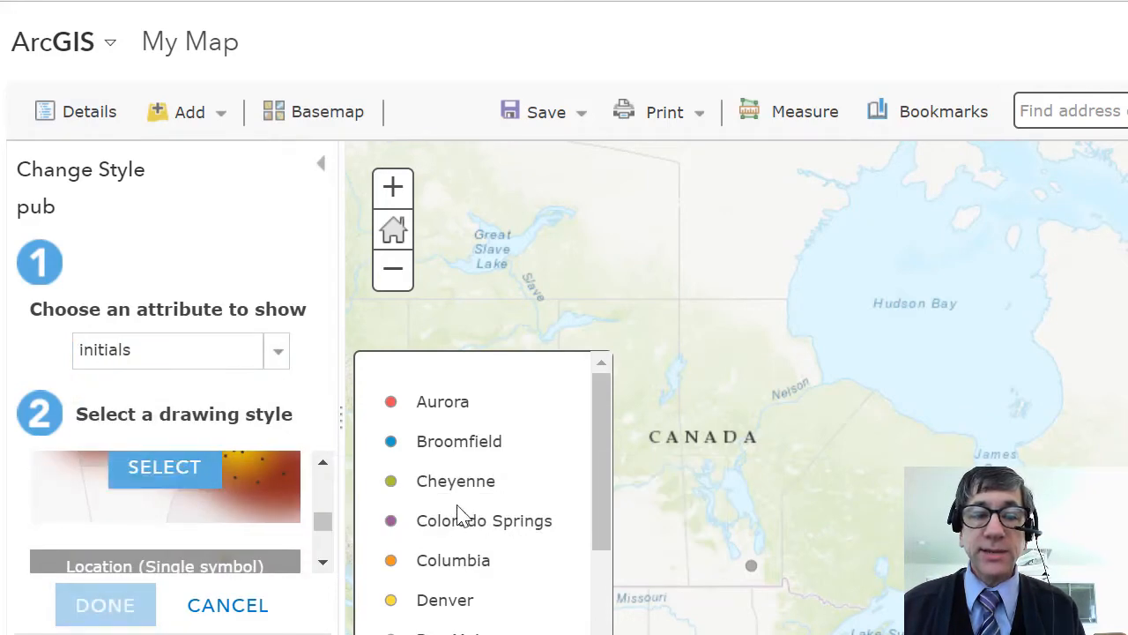
- Examine the hometown points across the western and central United States, looking closely at those around Denver
{"action": "left_click_drag", "start_coordinate": [691, 456], "coordinate": [867, 234]}
{"action": "left_click_drag", "start_coordinate": [779, 319], "coordinate": [737, 98]}
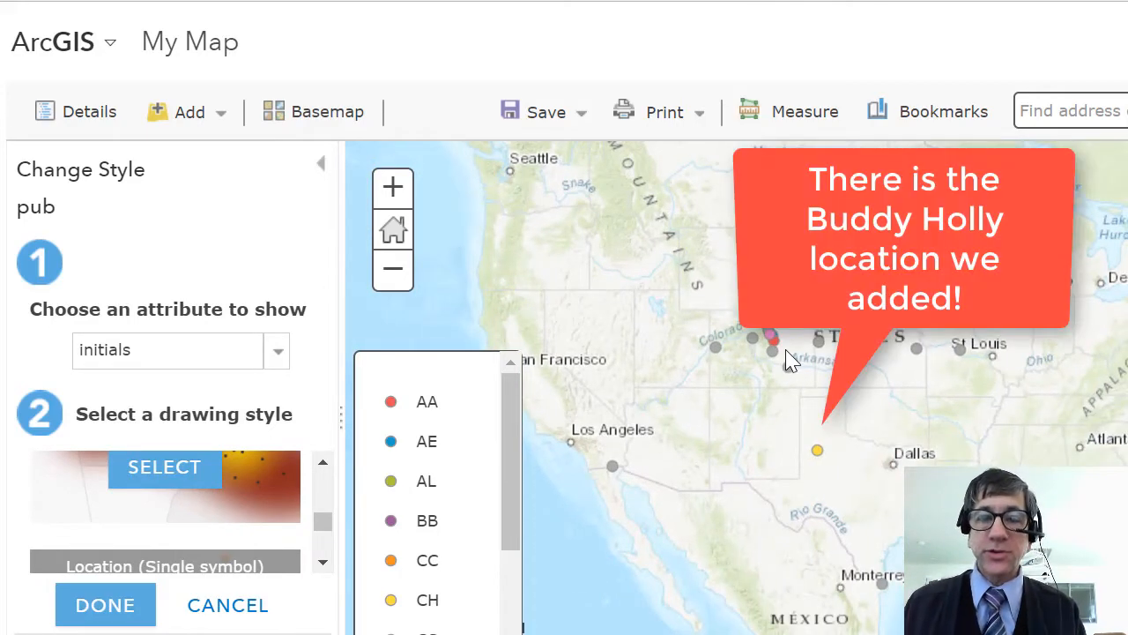
{"action": "left_click_drag", "start_coordinate": [792, 364], "coordinate": [816, 413]}
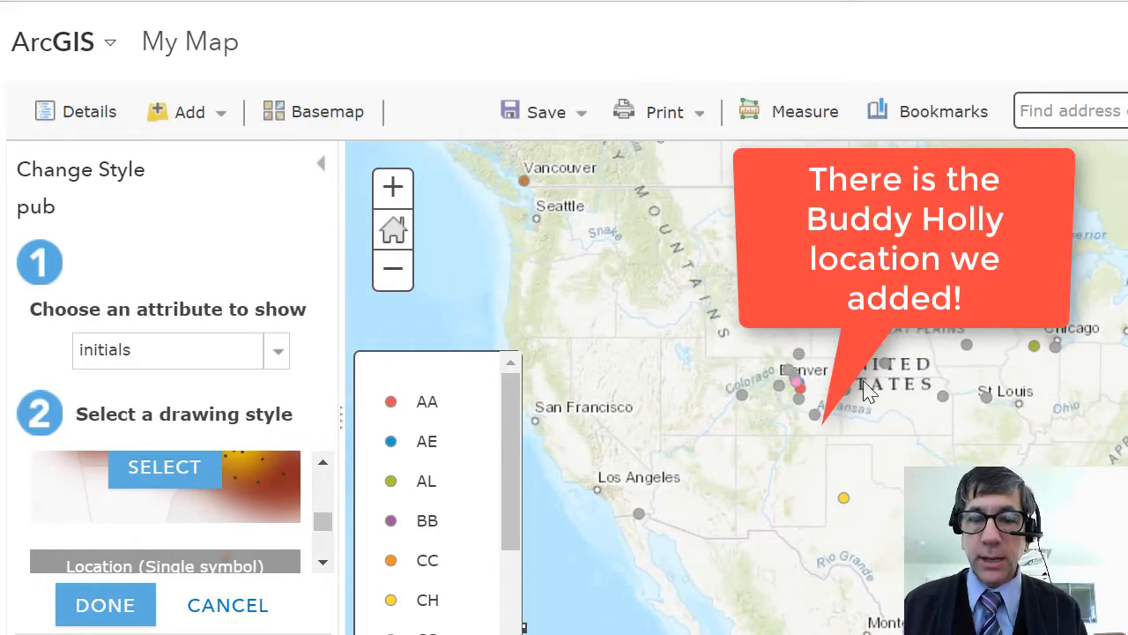
{"action": "scroll", "coordinate": [811, 406], "scroll_direction": "up", "scroll_amount": 2}
{"action": "left_click_drag", "start_coordinate": [844, 369], "coordinate": [805, 549]}
{"action": "left_click_drag", "start_coordinate": [915, 516], "coordinate": [833, 416]}
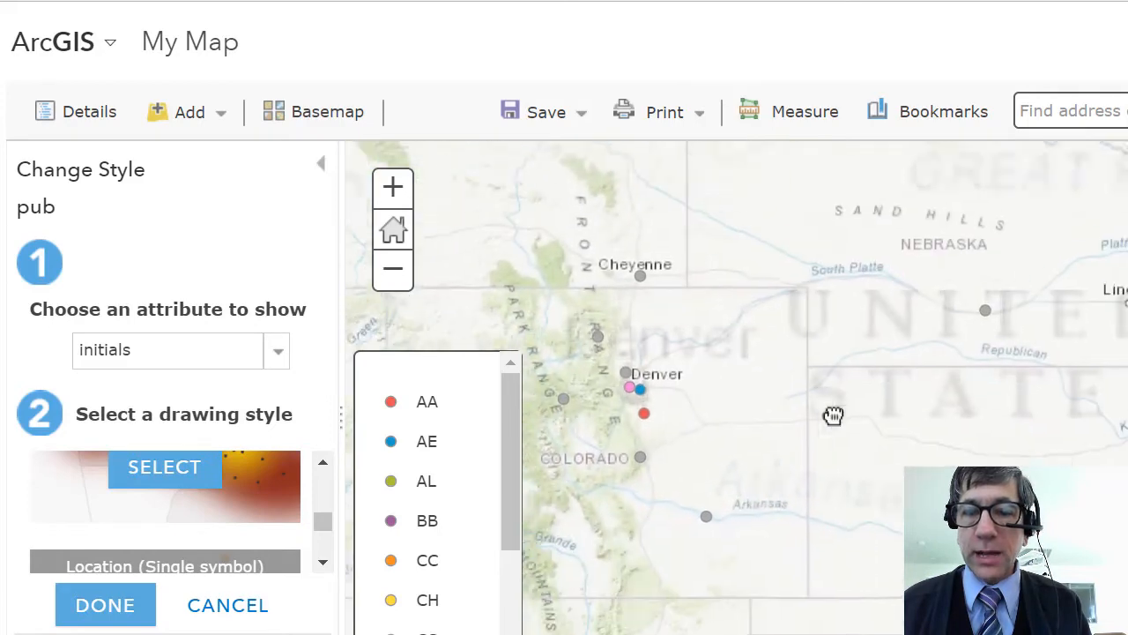
{"action": "scroll", "coordinate": [836, 418], "scroll_direction": "down", "scroll_amount": 2}
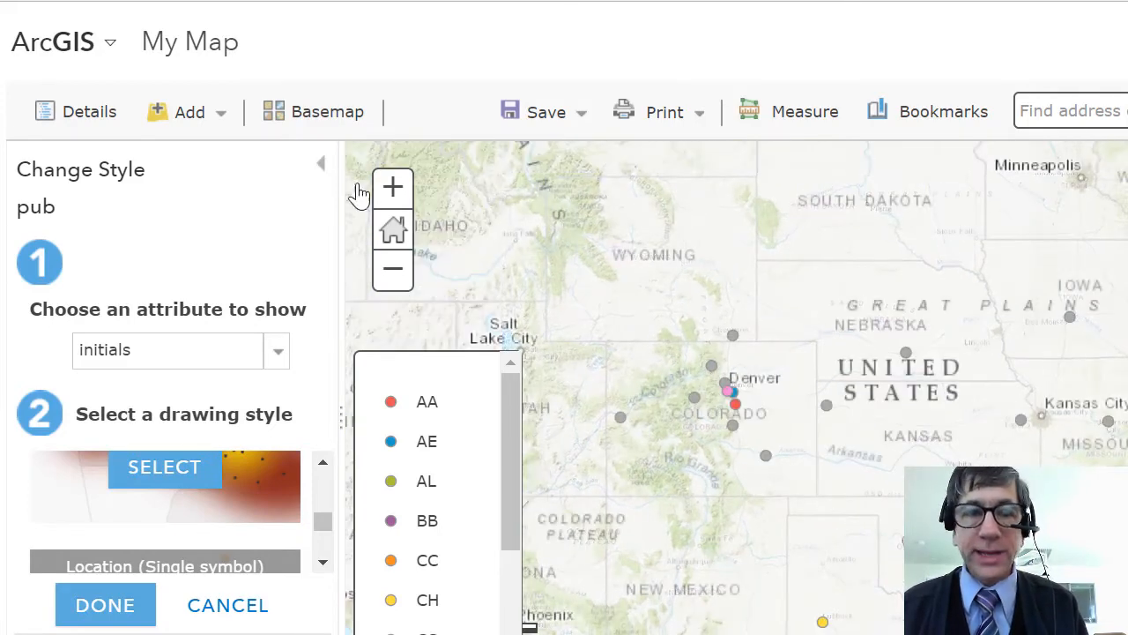
- Switch the basemap to Light Gray Canvas and finish the layer's style changes
{"action": "left_click", "coordinate": [369, 116]}
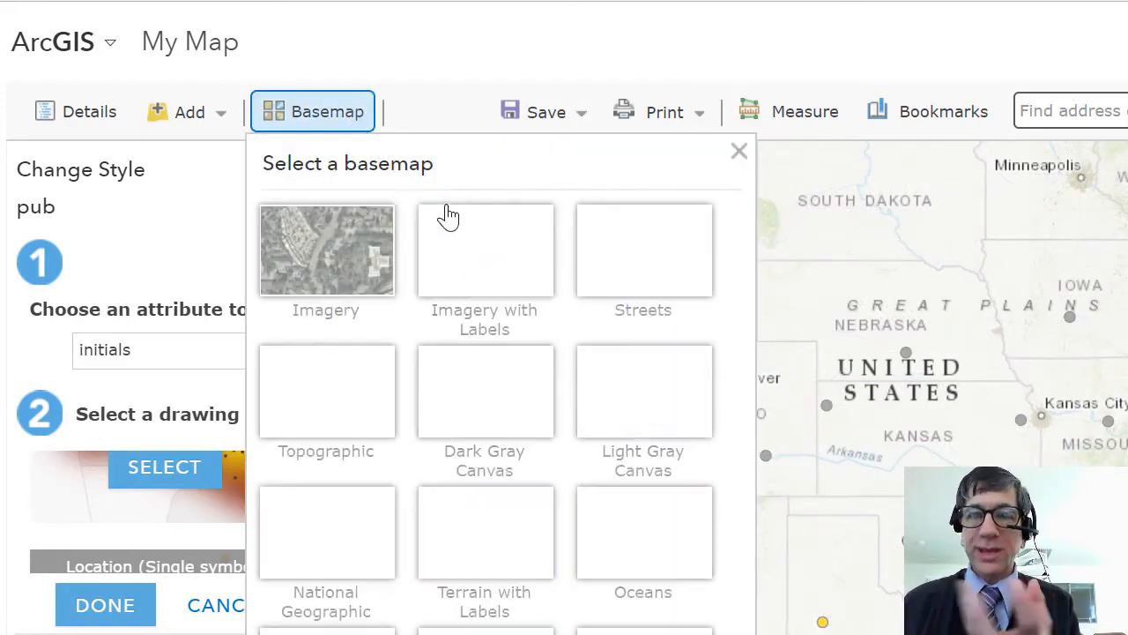
{"action": "left_click", "coordinate": [665, 417]}
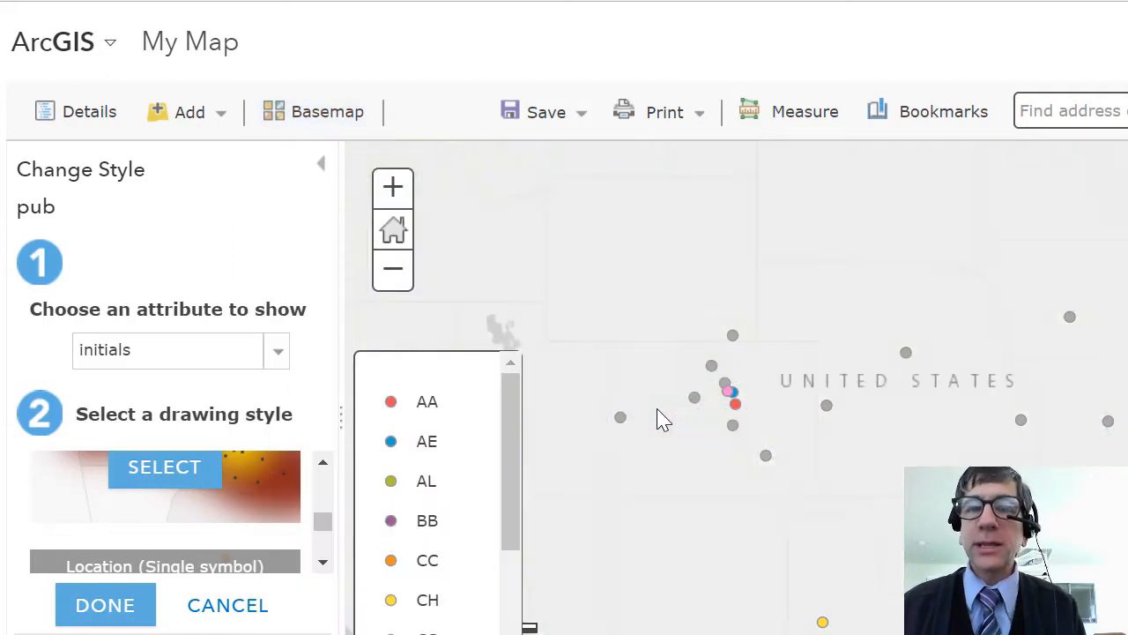
{"action": "scroll", "coordinate": [1043, 472], "scroll_direction": "down", "scroll_amount": 1}
{"action": "left_click_drag", "start_coordinate": [1038, 523], "coordinate": [962, 495]}
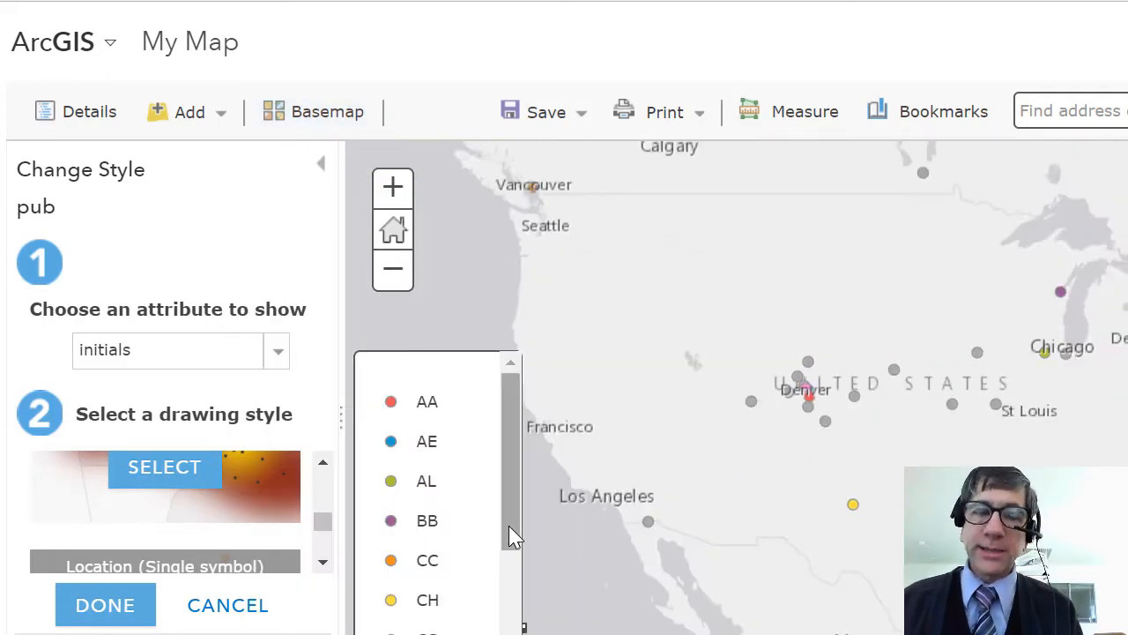
{"action": "left_click", "coordinate": [123, 608]}
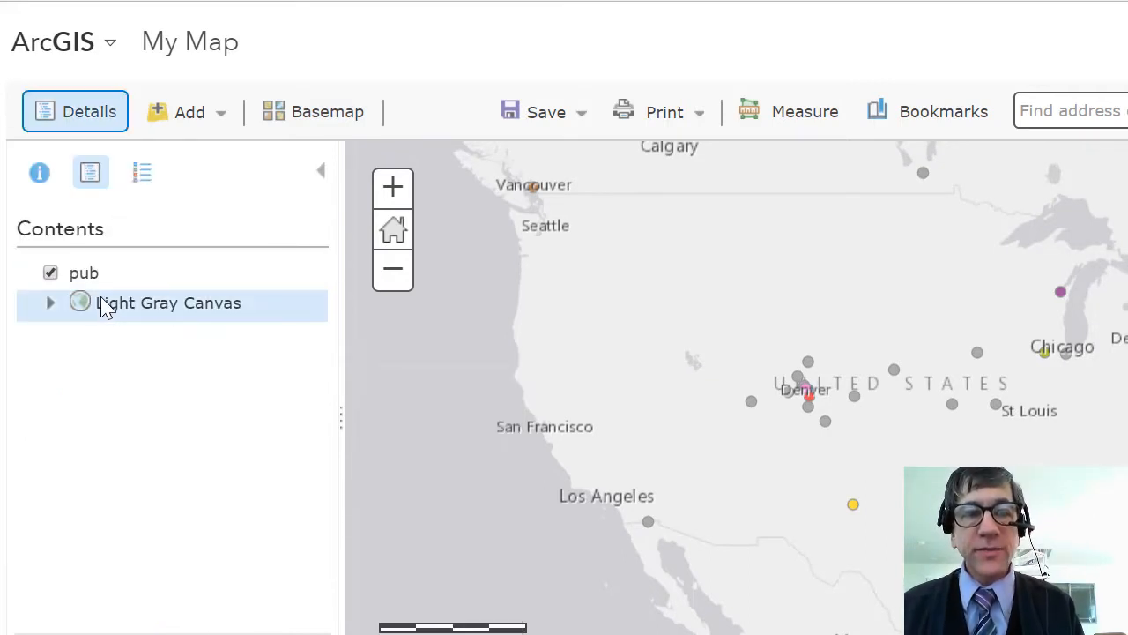
- Rename the pub layer as Hometowns
{"action": "mouse_move", "coordinate": [104, 299]}
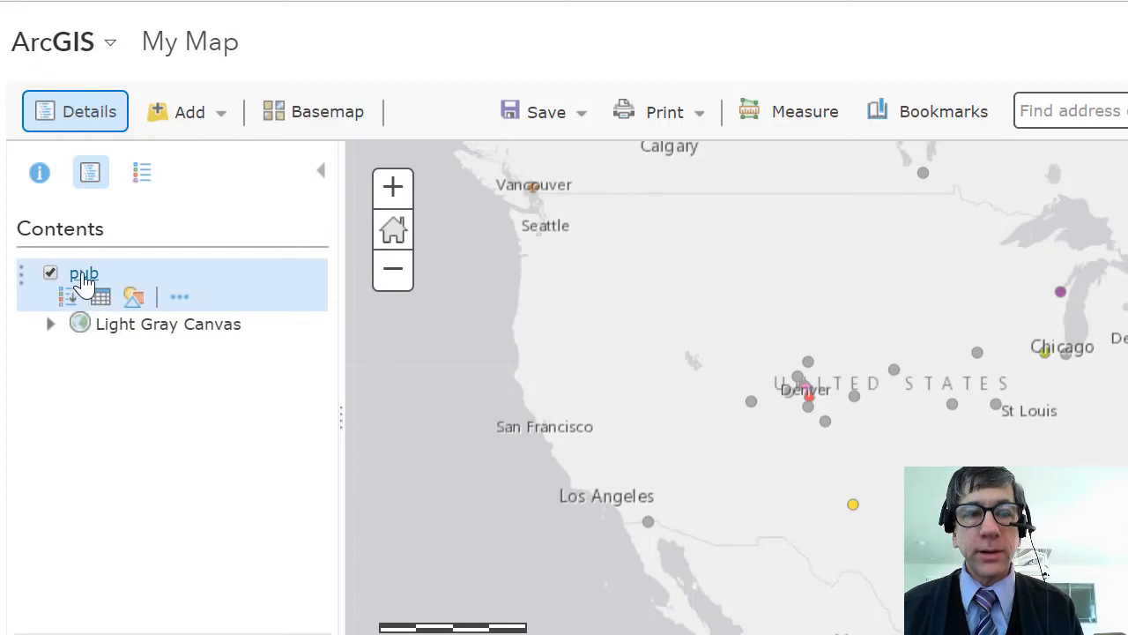
{"action": "left_click", "coordinate": [179, 297]}
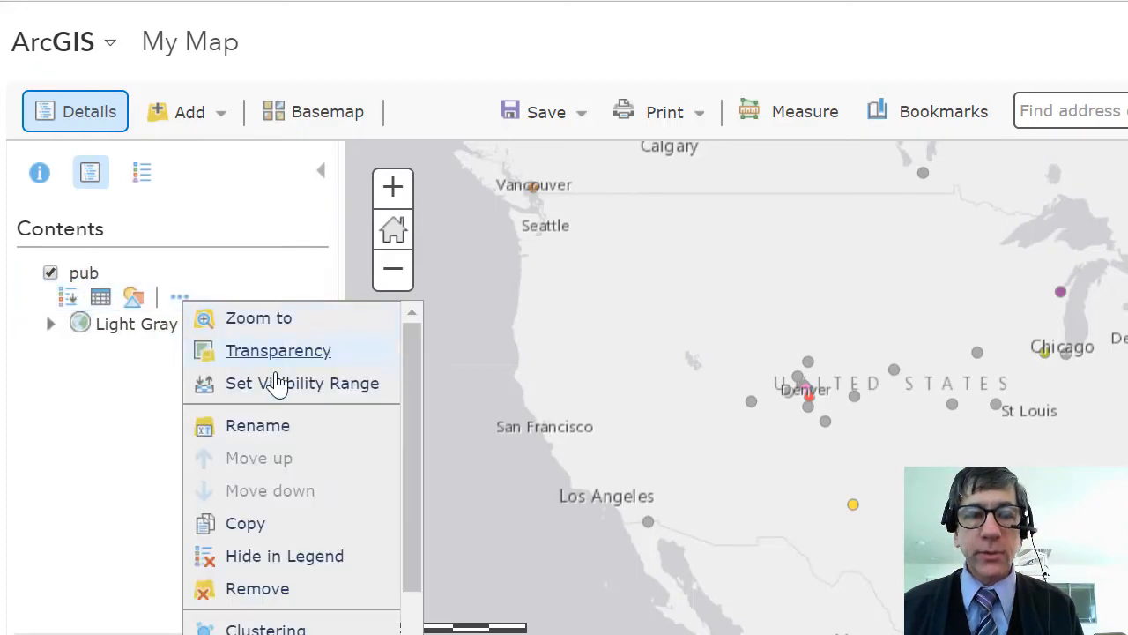
{"action": "left_click", "coordinate": [257, 426]}
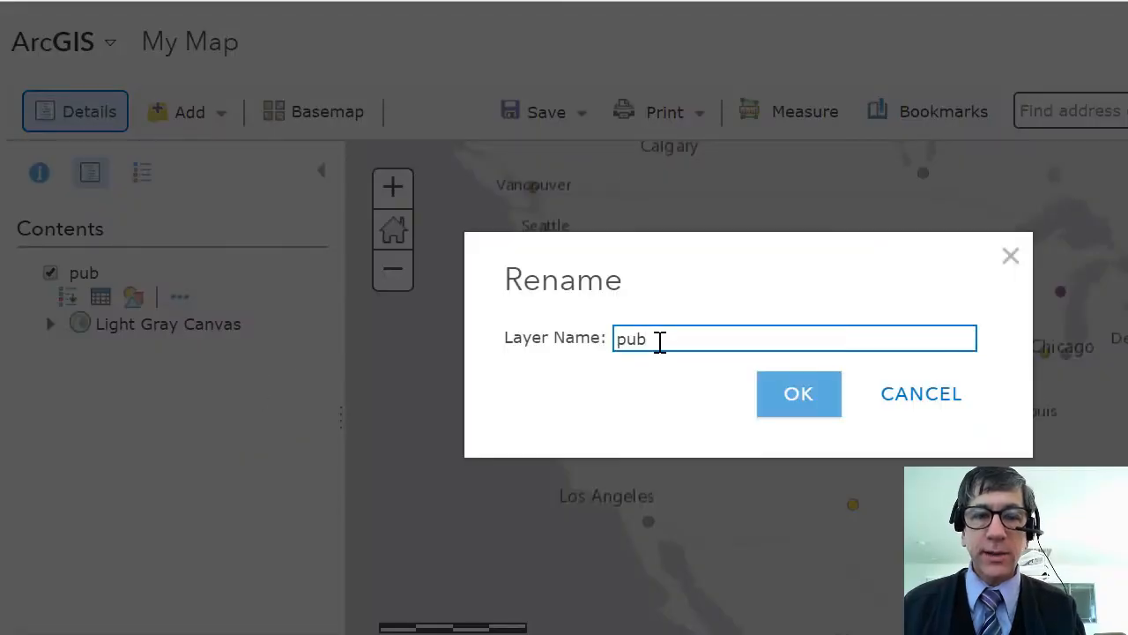
{"action": "left_click_drag", "start_coordinate": [660, 342], "coordinate": [536, 358]}
{"action": "type", "text": "Homew"}
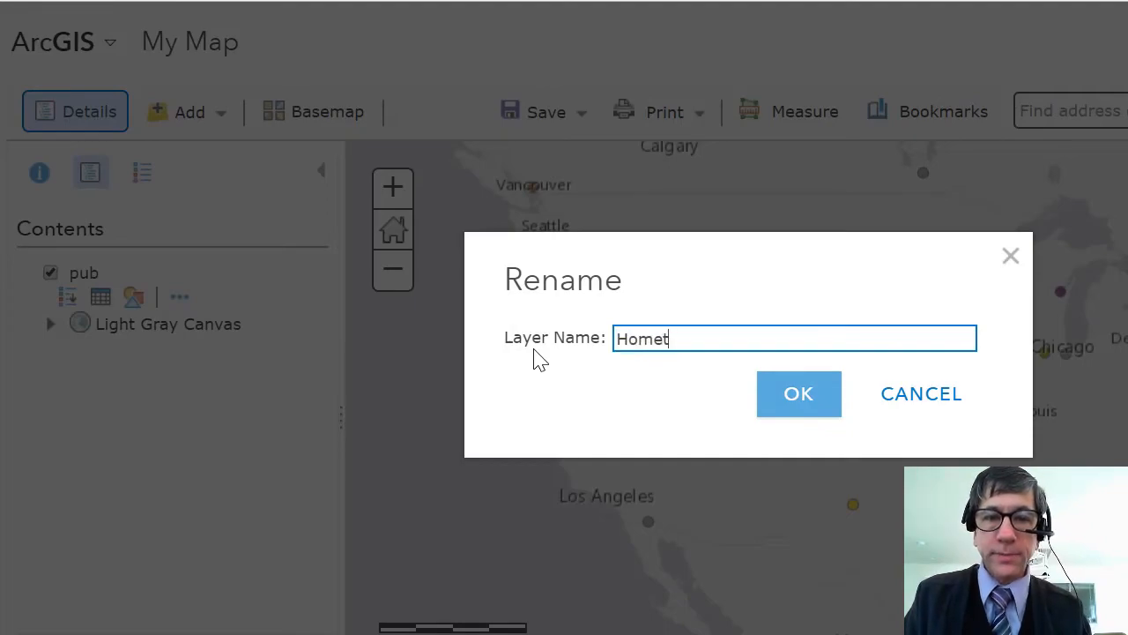
{"action": "key", "text": "Return"}
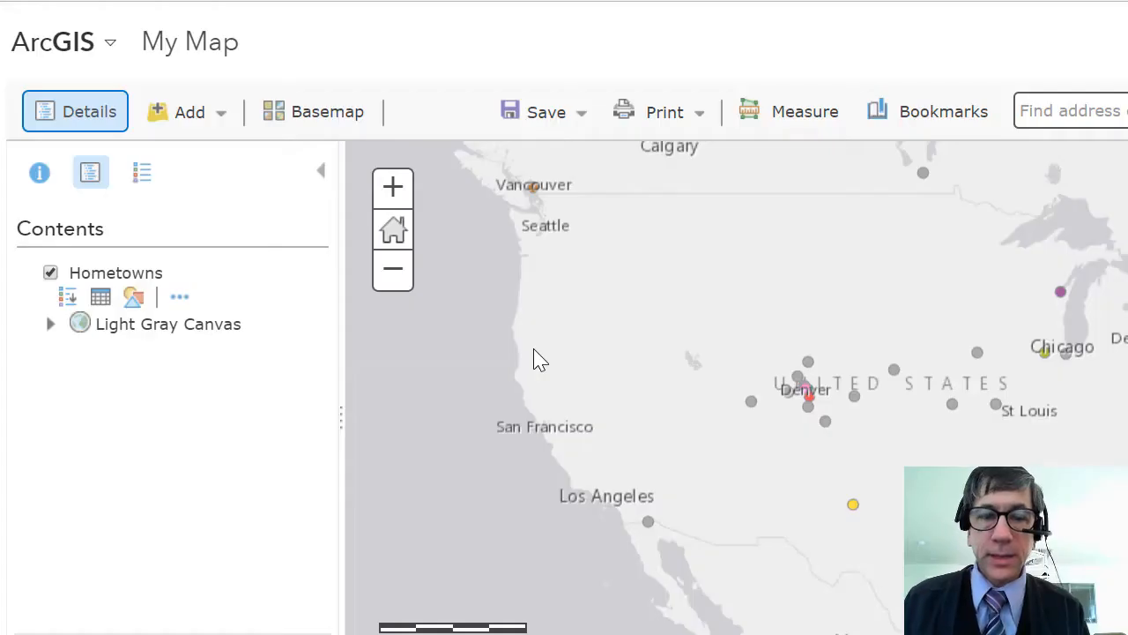
- Change the drawing style of the Hometowns layer to a heat map and apply it
{"action": "left_click", "coordinate": [133, 297]}
{"action": "scroll", "coordinate": [247, 532], "scroll_direction": "down", "scroll_amount": 2}
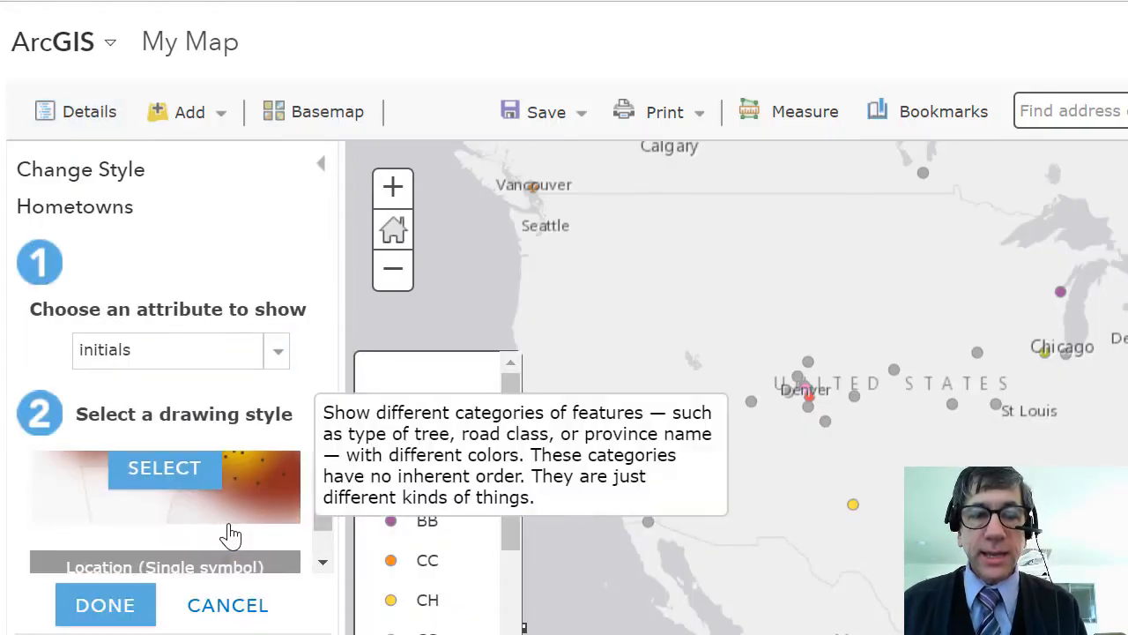
{"action": "left_click", "coordinate": [193, 478]}
{"action": "left_click", "coordinate": [109, 607]}
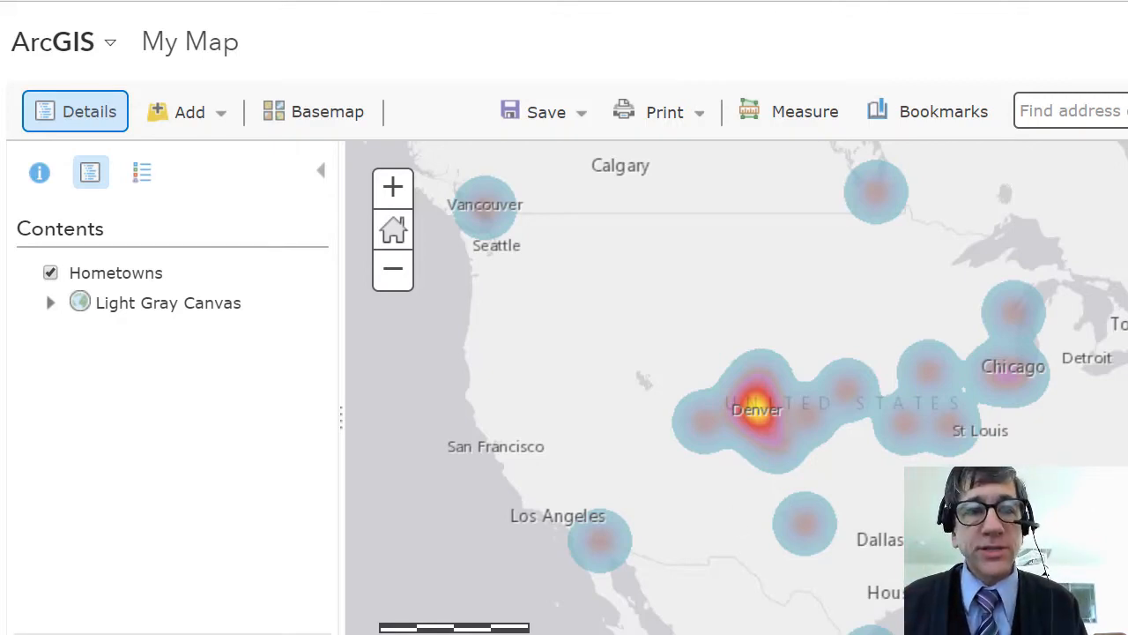
- Restyle the Hometowns layer to show location only with a single symbol, keeping the default symbol options
{"action": "left_click", "coordinate": [117, 272]}
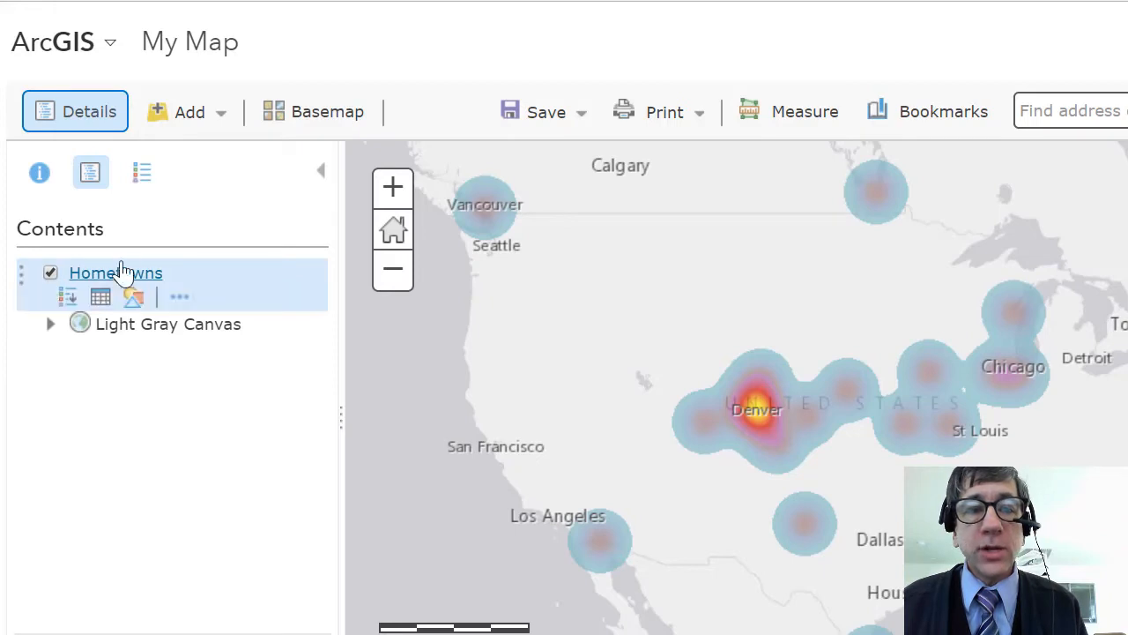
{"action": "left_click", "coordinate": [133, 300]}
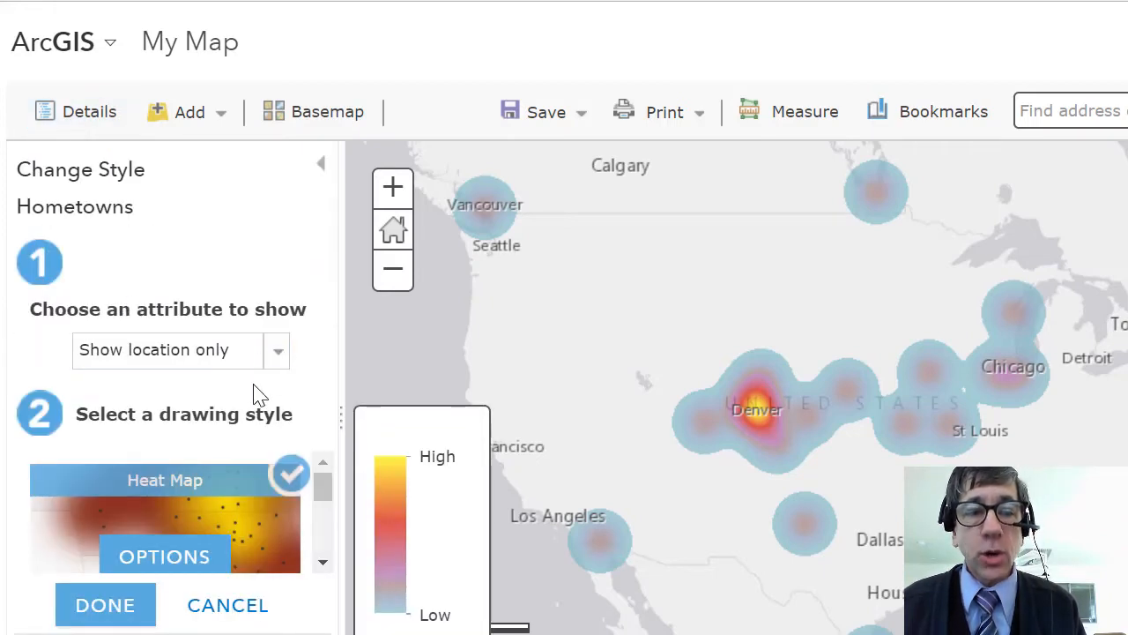
{"action": "scroll", "coordinate": [248, 527], "scroll_direction": "down", "scroll_amount": 2}
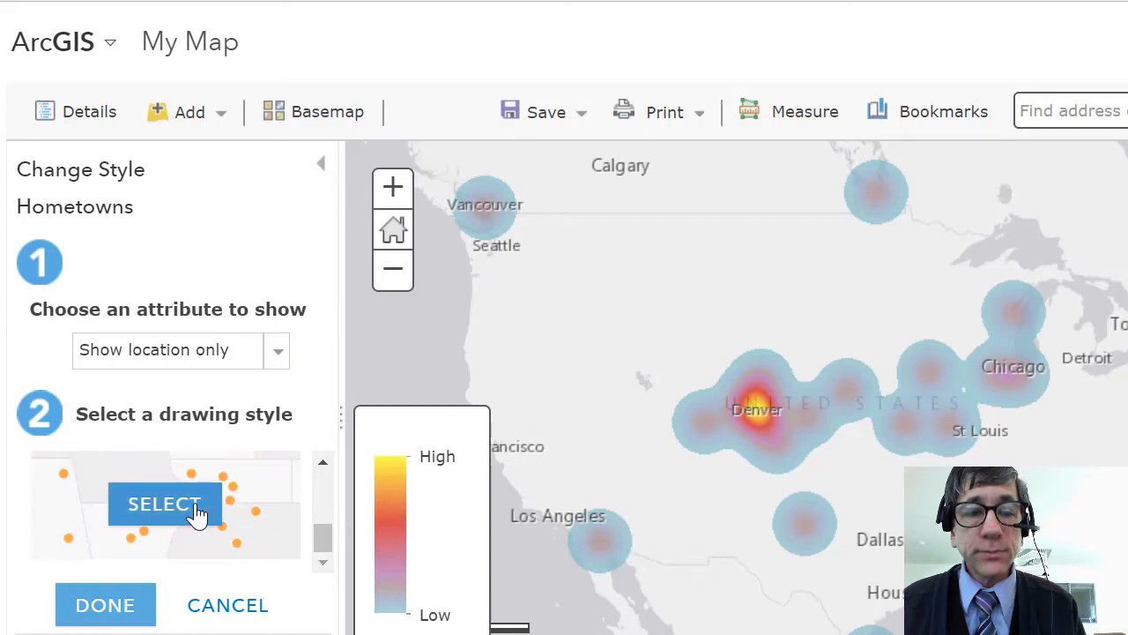
{"action": "left_click", "coordinate": [196, 515]}
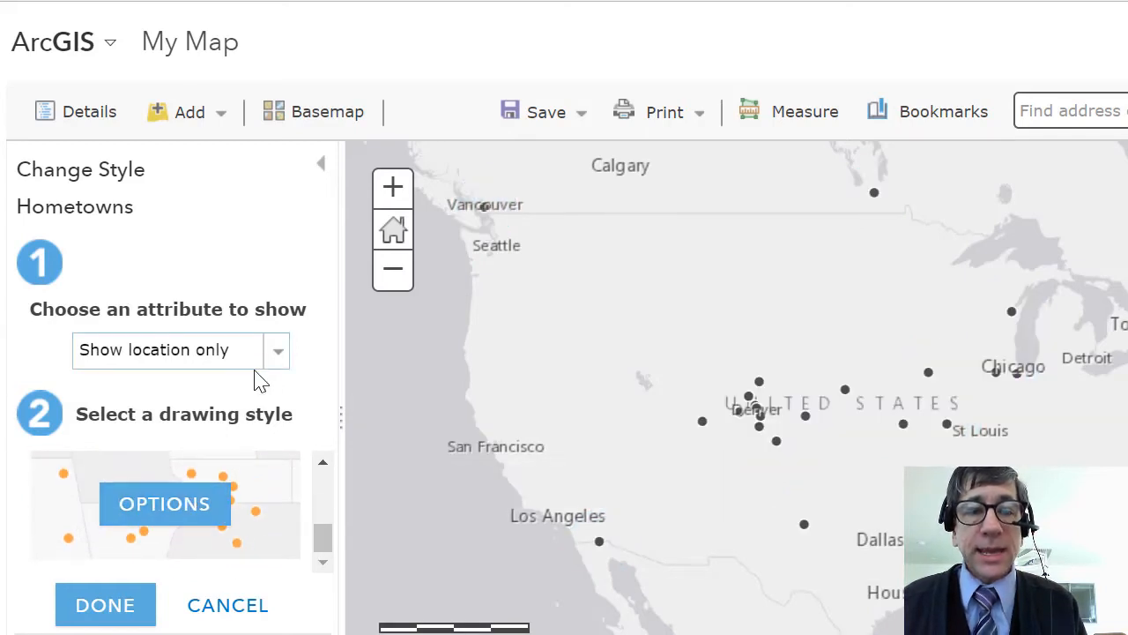
{"action": "left_click", "coordinate": [275, 357]}
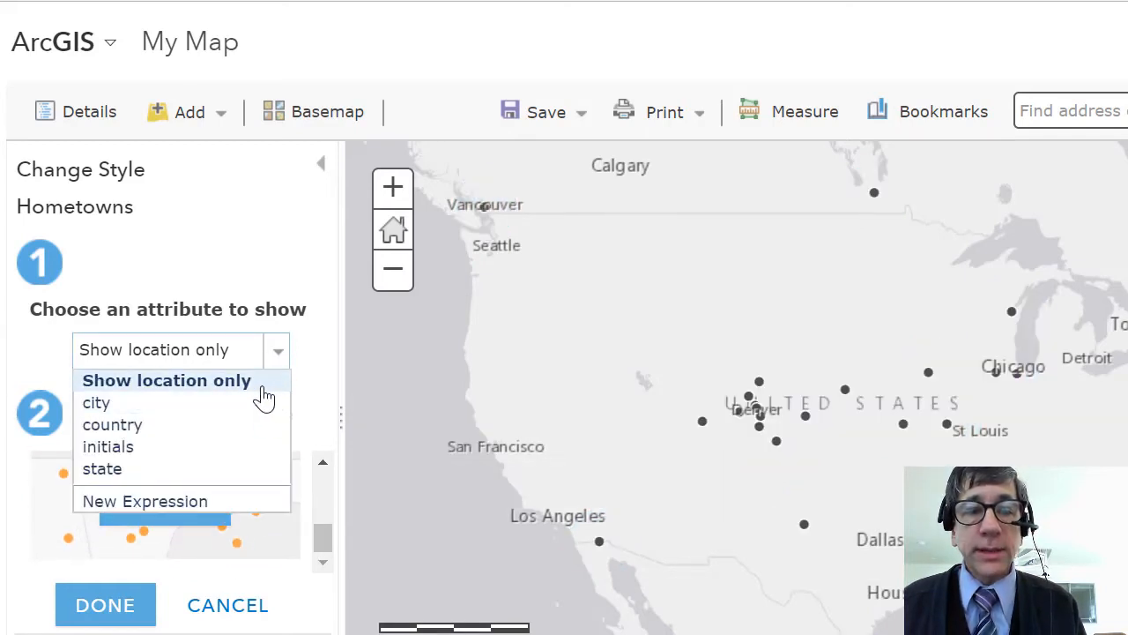
{"action": "left_click", "coordinate": [239, 388]}
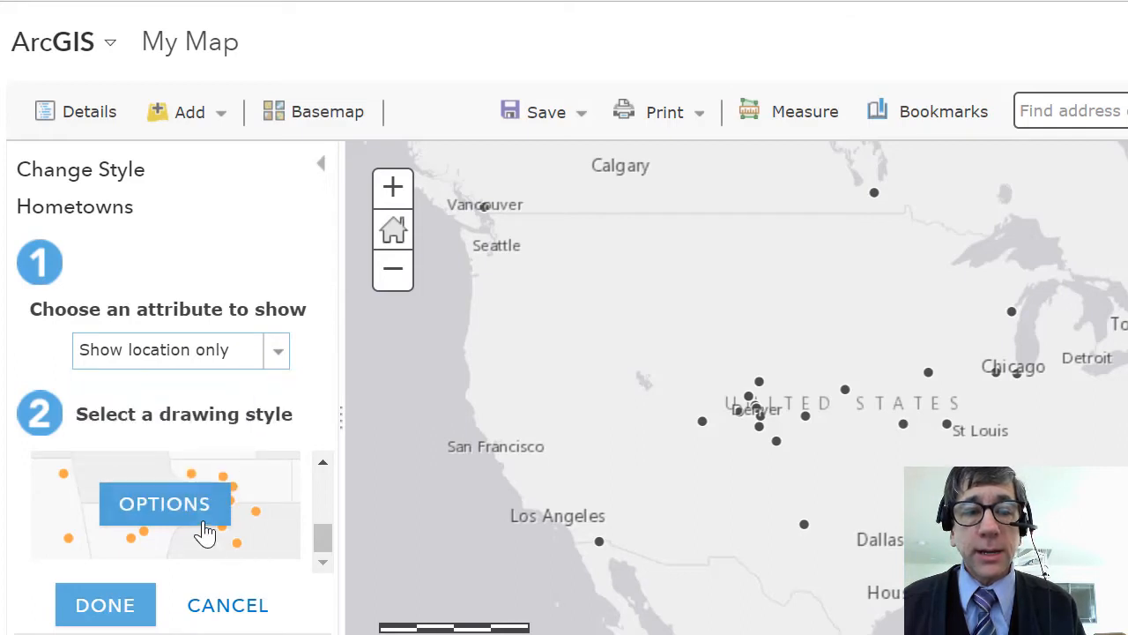
{"action": "left_click", "coordinate": [202, 520]}
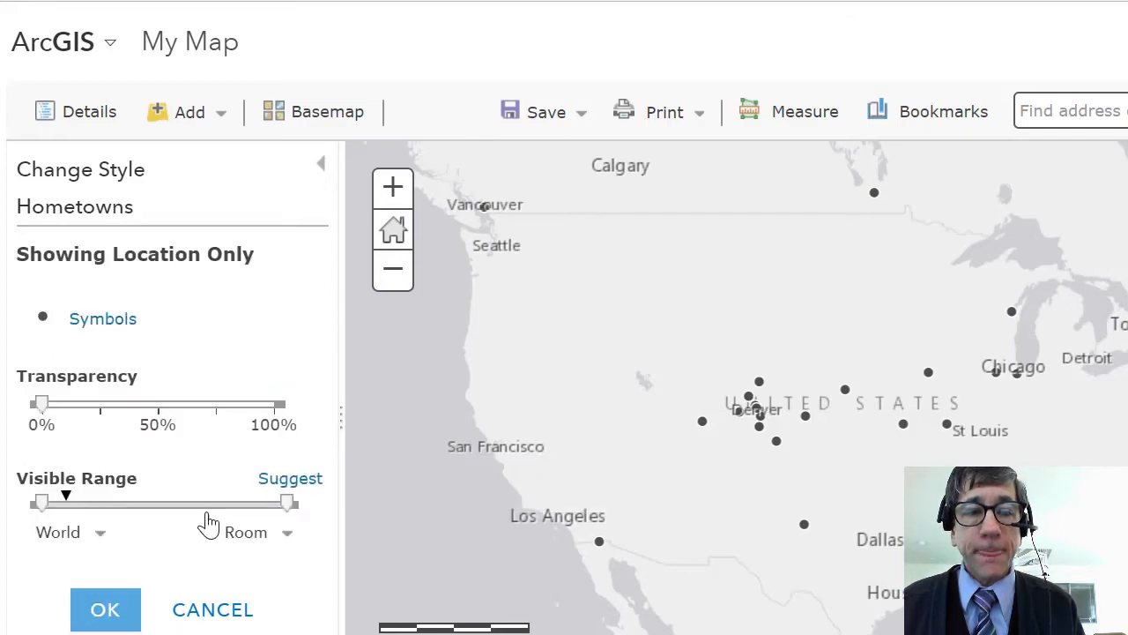
{"action": "left_click", "coordinate": [115, 609]}
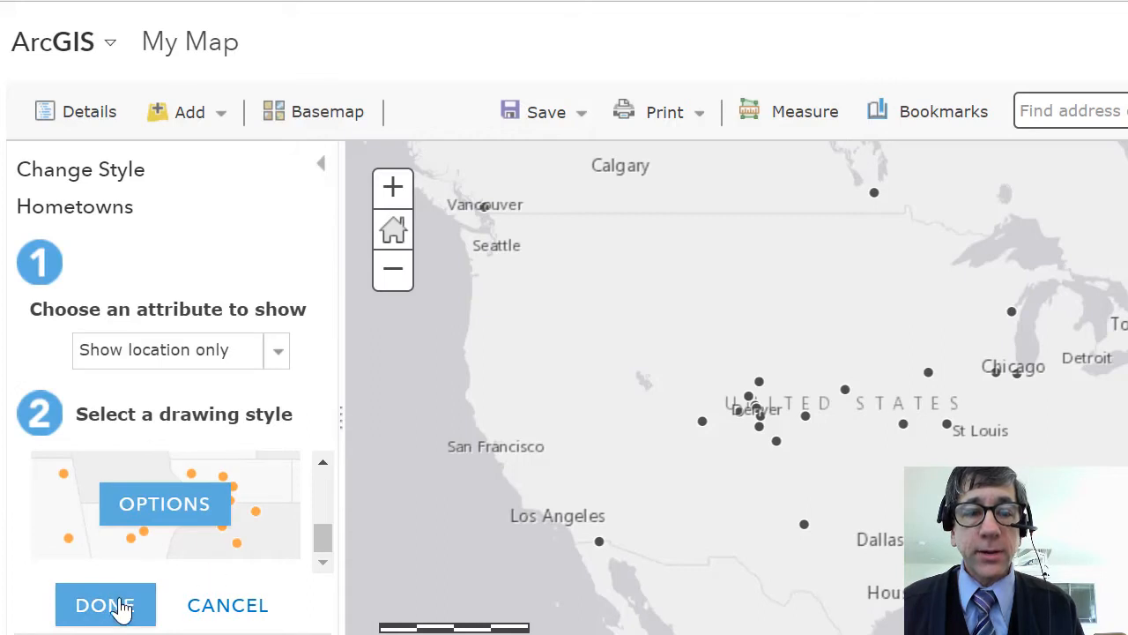
- Enable clustering on the Hometowns layer and reduce the clustering amount to near the "less" end
{"action": "left_click", "coordinate": [179, 303]}
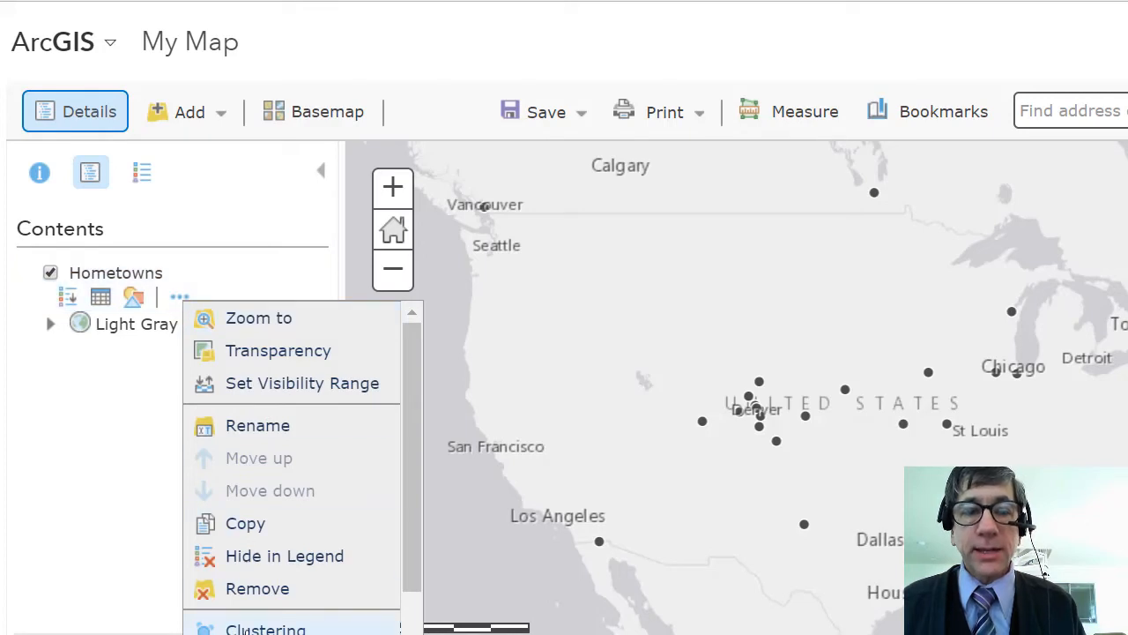
{"action": "left_click", "coordinate": [247, 629]}
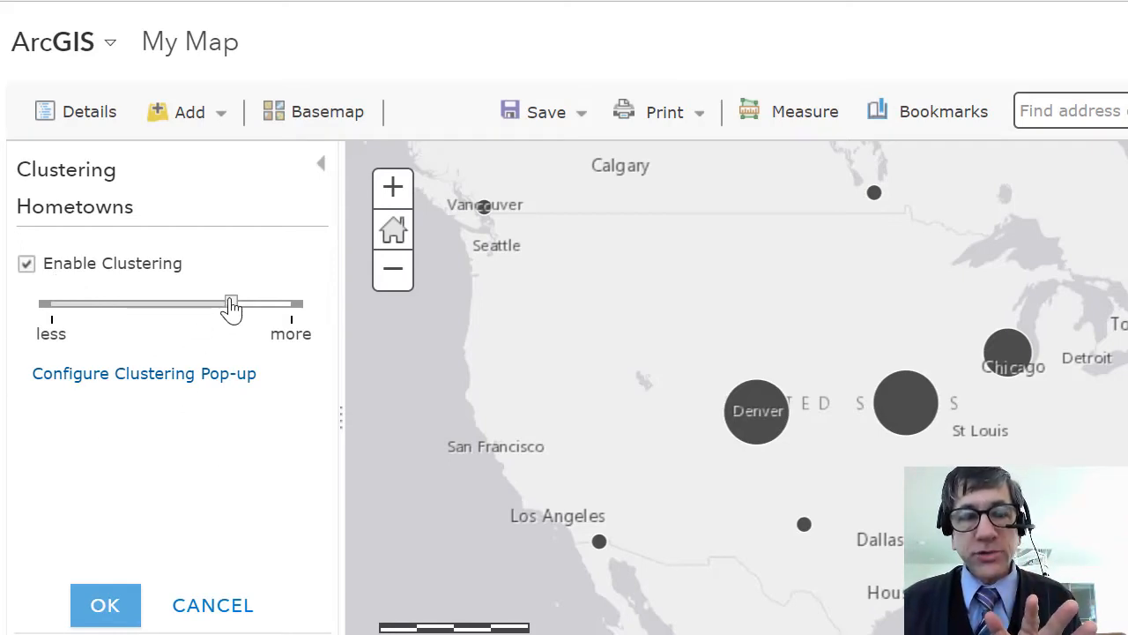
{"action": "left_click_drag", "start_coordinate": [232, 309], "coordinate": [258, 316]}
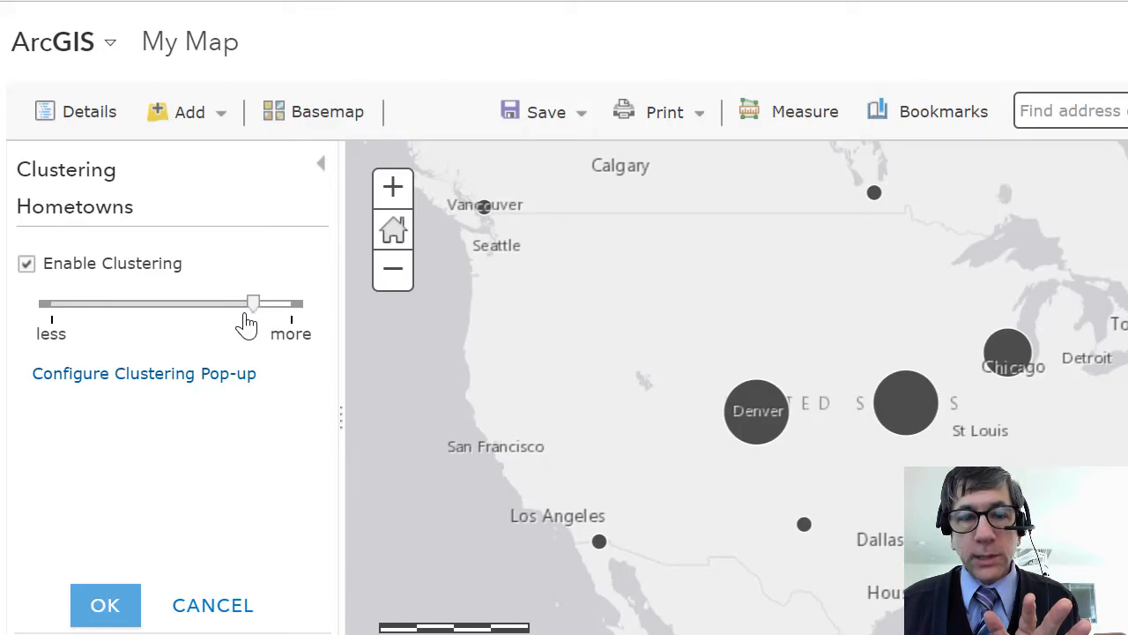
{"action": "left_click_drag", "start_coordinate": [252, 311], "coordinate": [90, 315]}
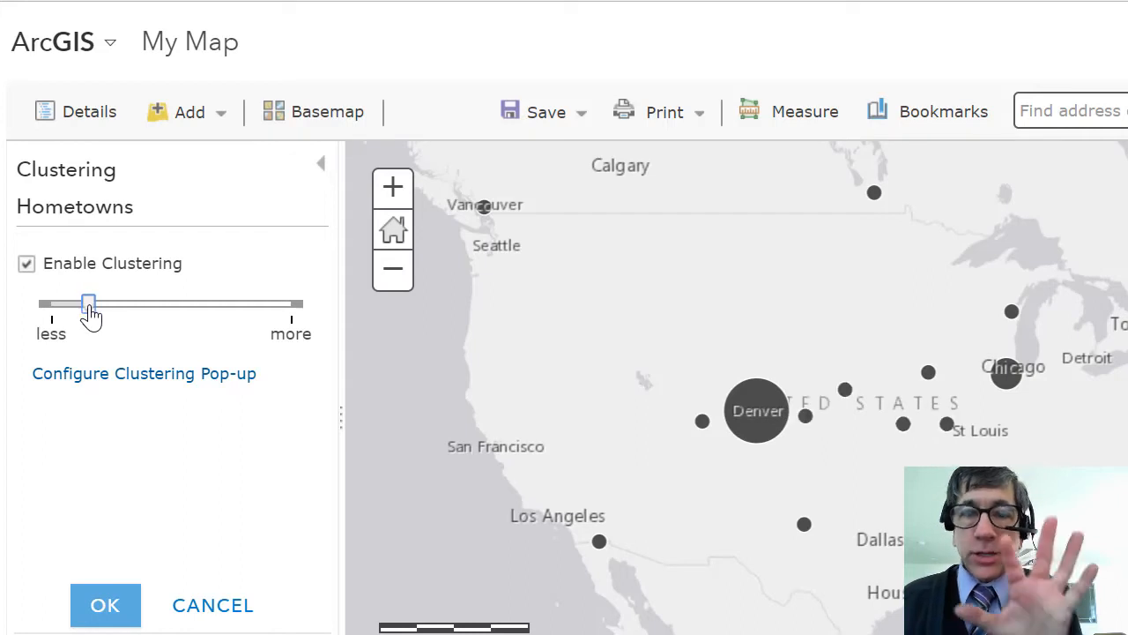
{"action": "left_click", "coordinate": [103, 604]}
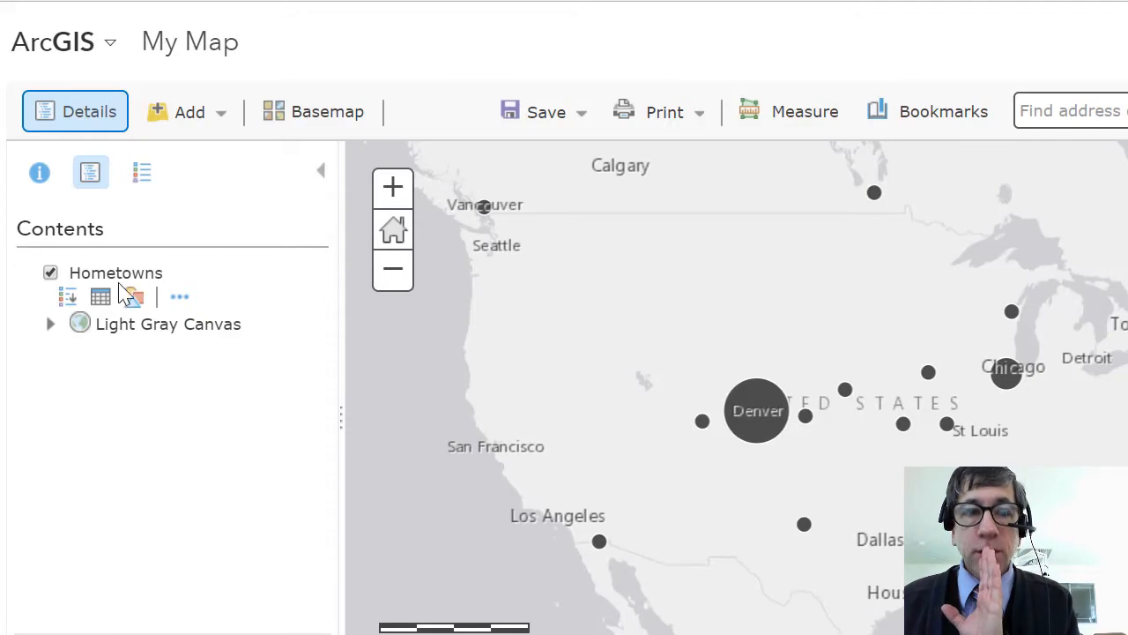
- Show the legend of the clustered layer and check the attributes of the single point just east of Denver
{"action": "left_click", "coordinate": [143, 176]}
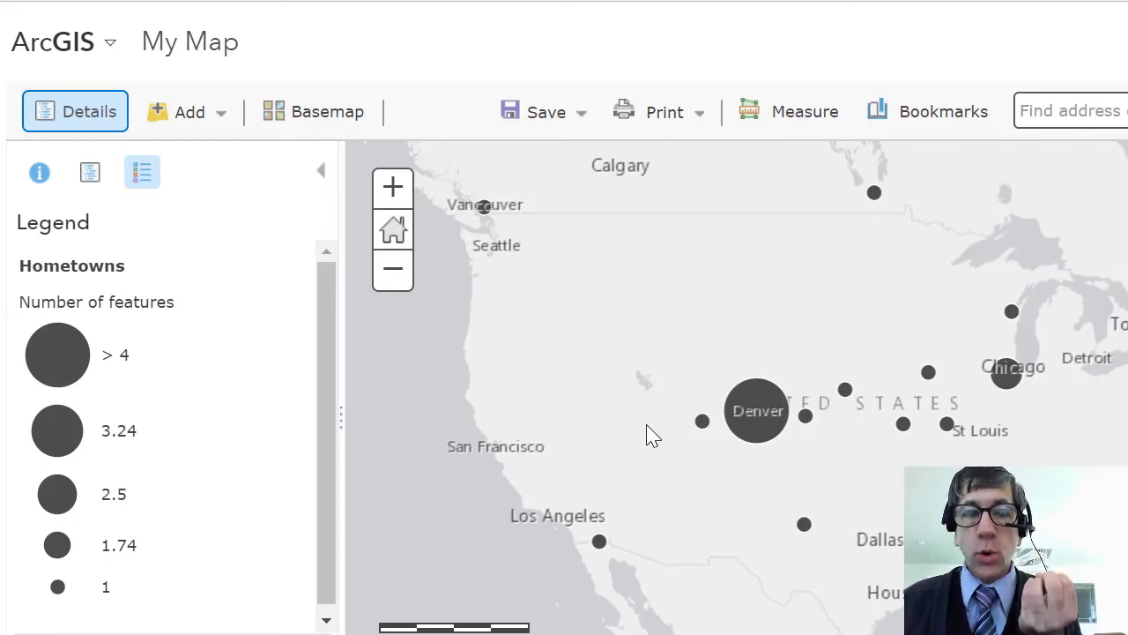
{"action": "left_click", "coordinate": [807, 416]}
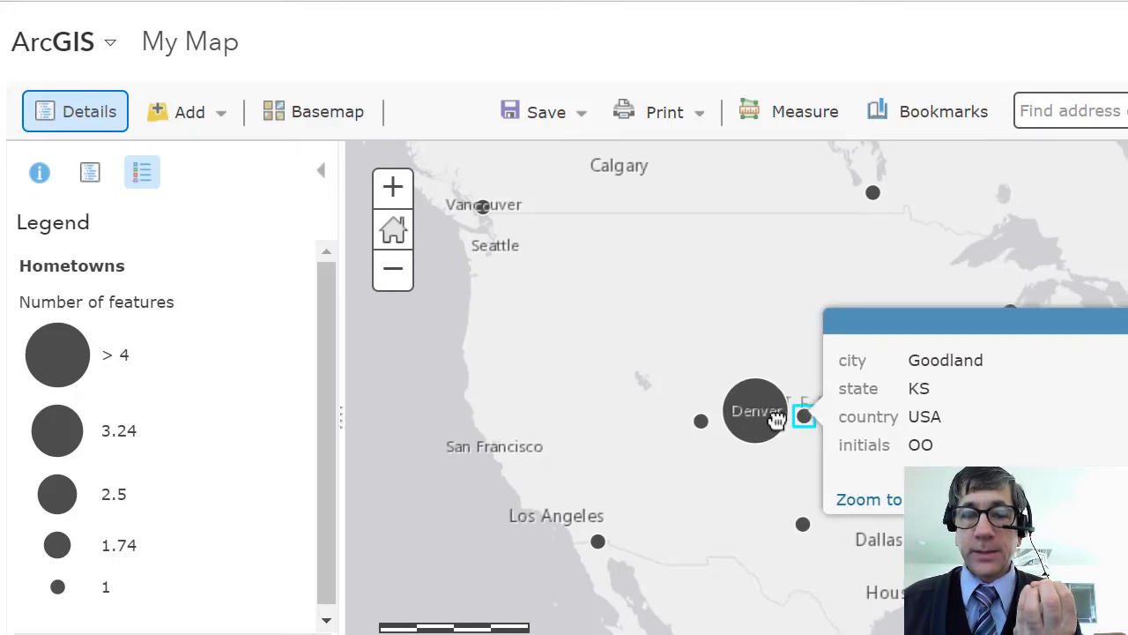
- Check how many features the cluster at Denver represents and close its pop-up
{"action": "left_click", "coordinate": [762, 421]}
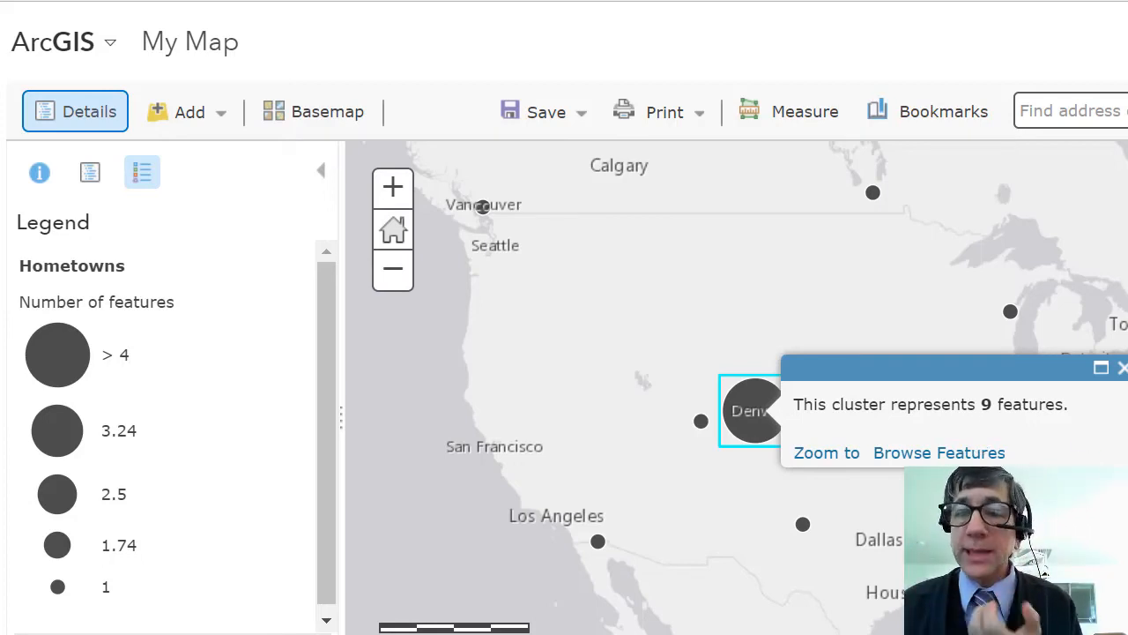
{"action": "left_click", "coordinate": [1122, 368]}
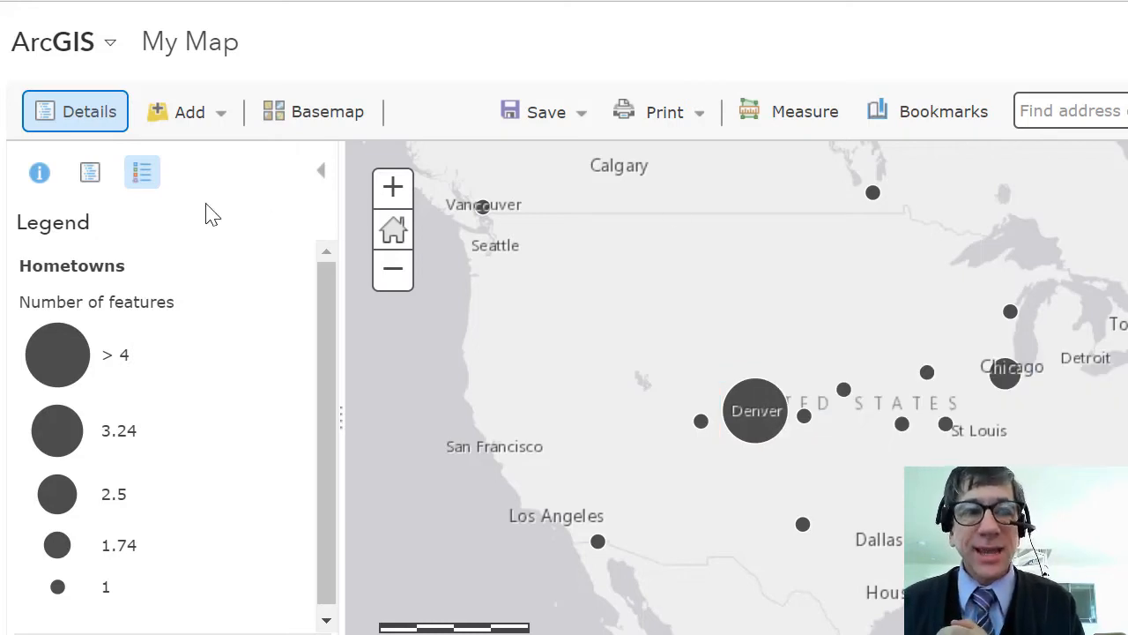
- View the attribute table of the Hometowns layer below the map, check the sorting options for the city field, and close the table
{"action": "left_click", "coordinate": [93, 176]}
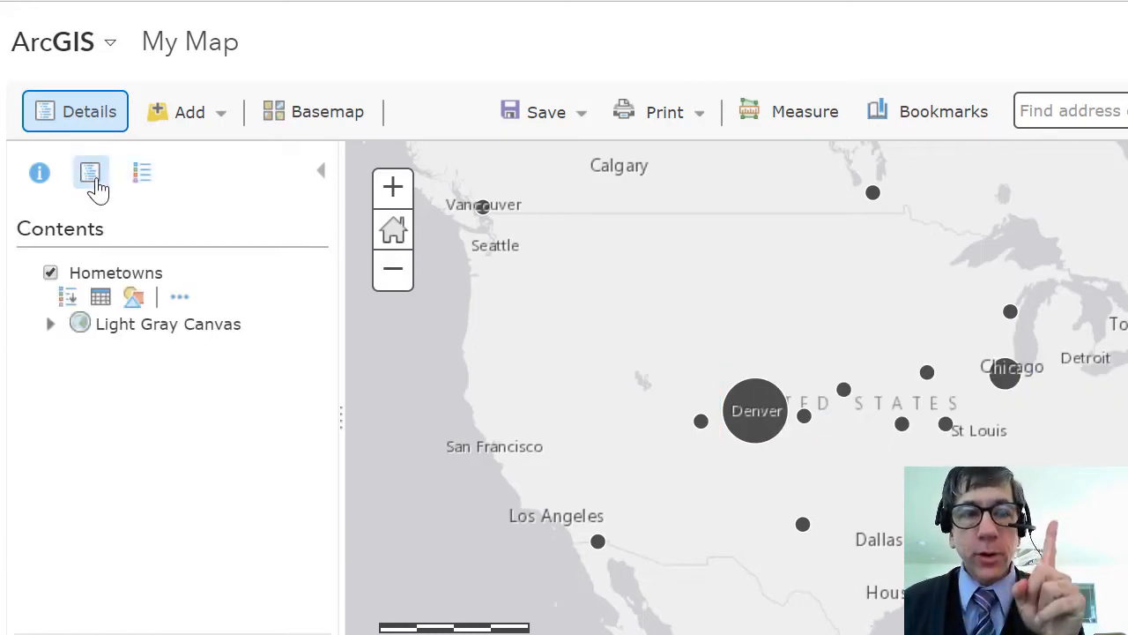
{"action": "left_click", "coordinate": [98, 302]}
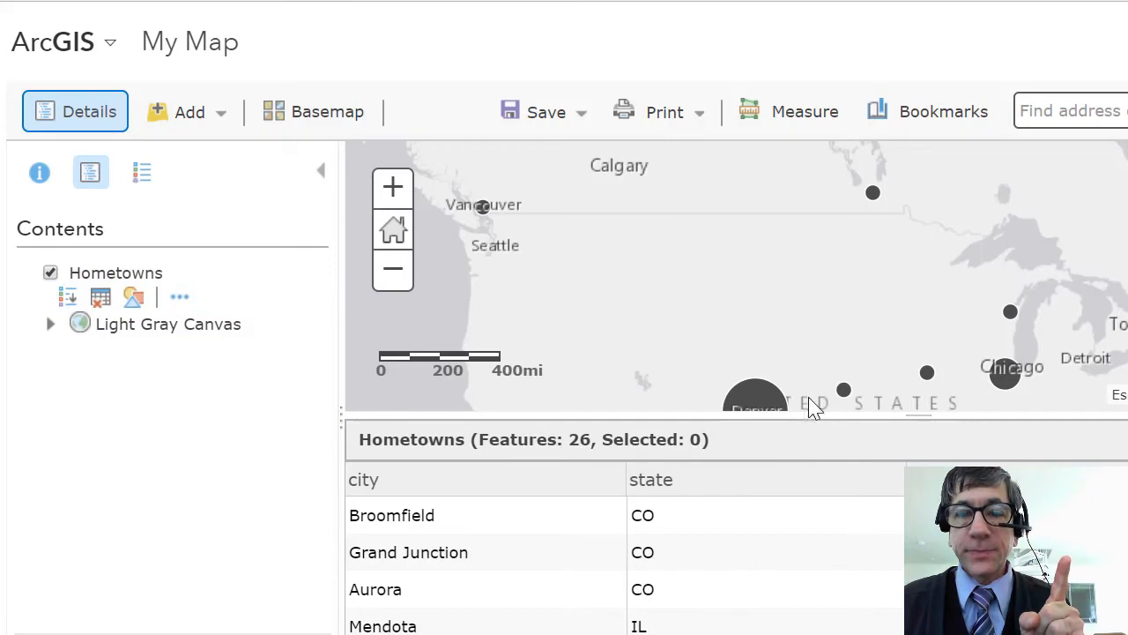
{"action": "left_click_drag", "start_coordinate": [811, 407], "coordinate": [806, 445]}
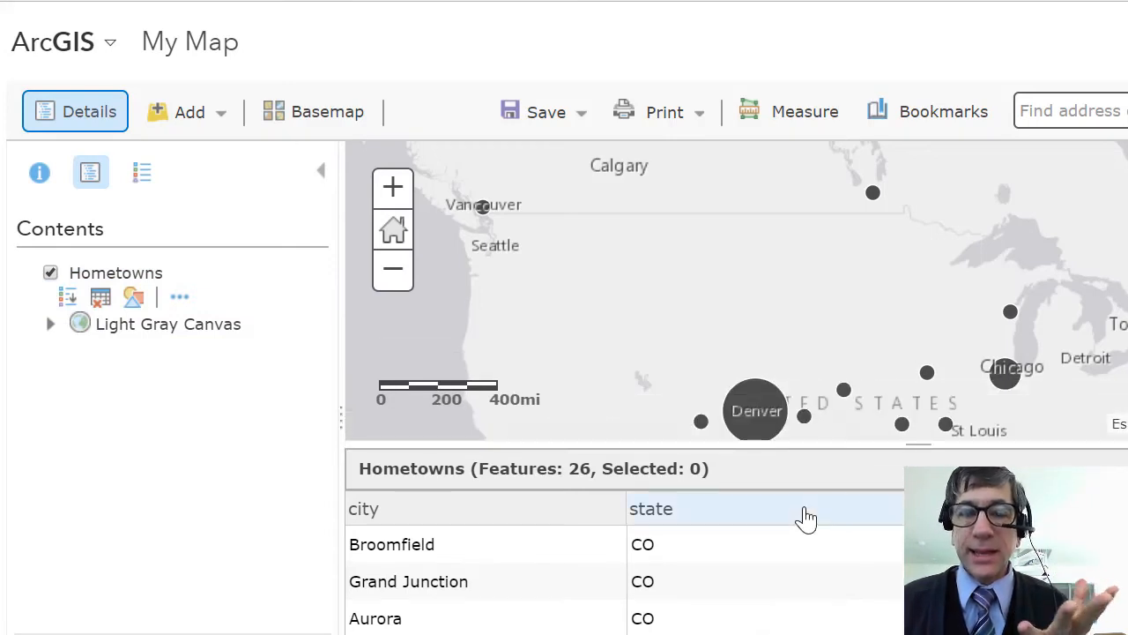
{"action": "left_click", "coordinate": [374, 520]}
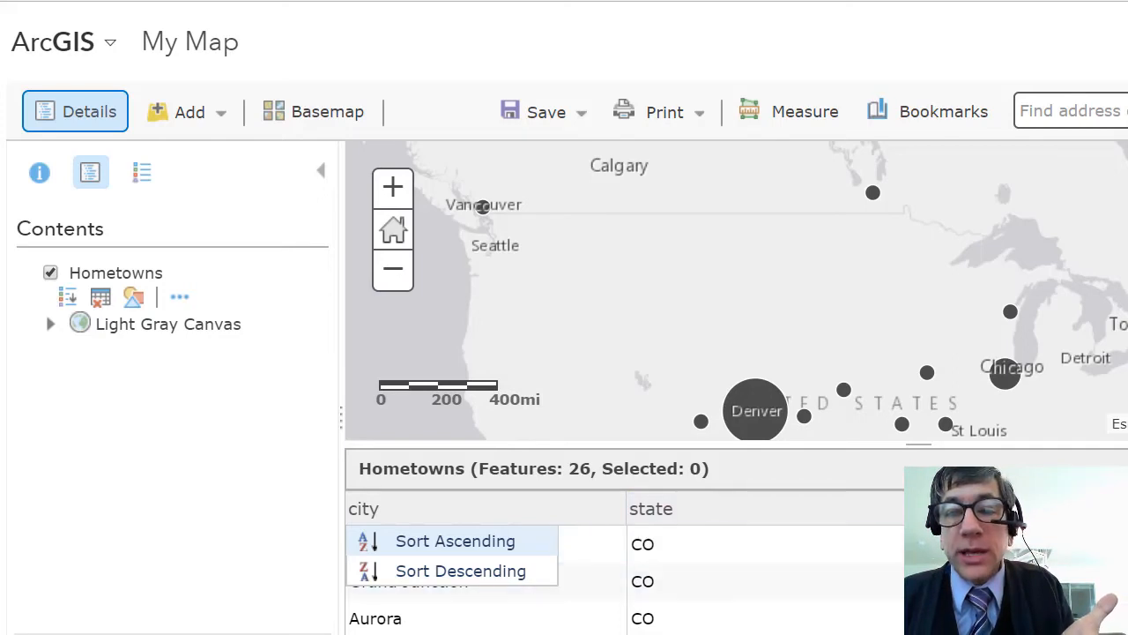
{"action": "left_click", "coordinate": [1124, 469]}
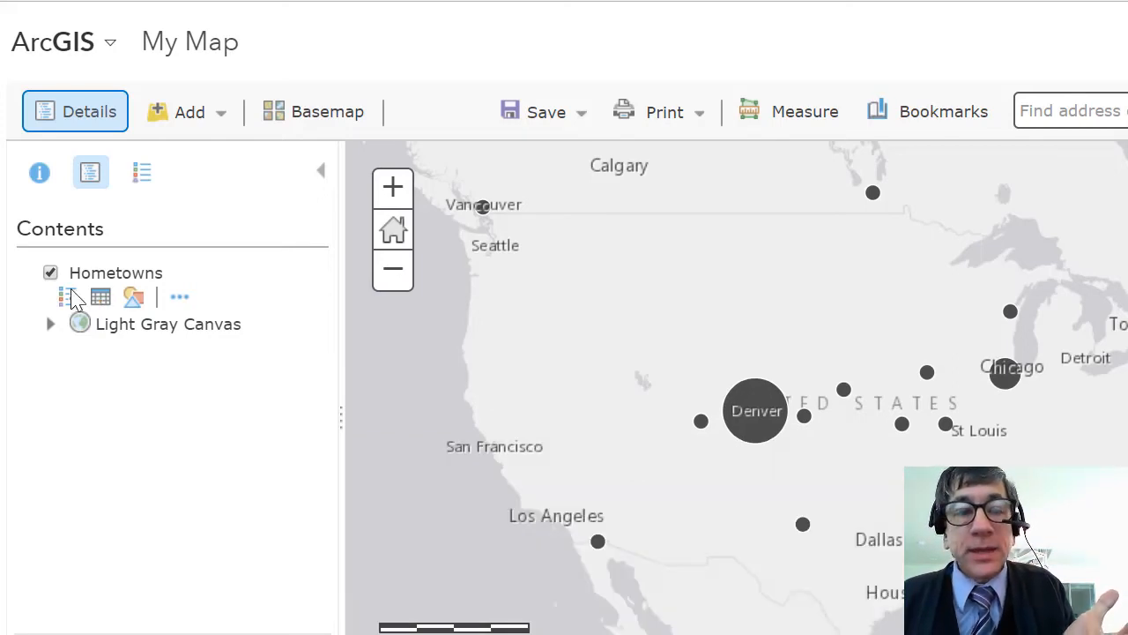
{"action": "left_click", "coordinate": [180, 297]}
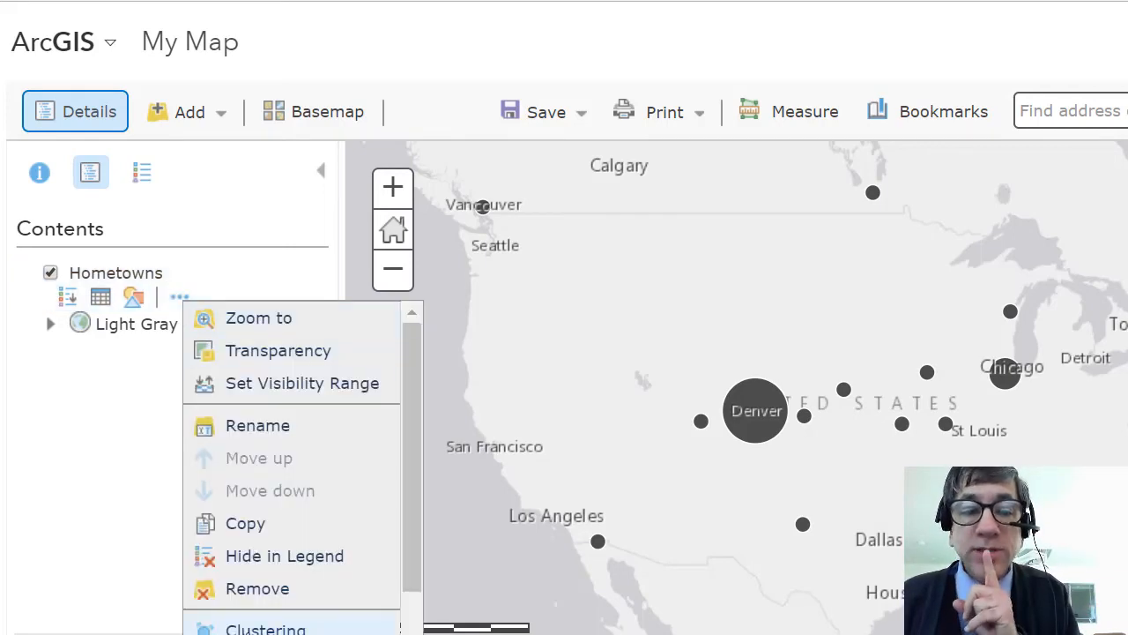
{"action": "left_click_drag", "start_coordinate": [410, 529], "coordinate": [419, 591]}
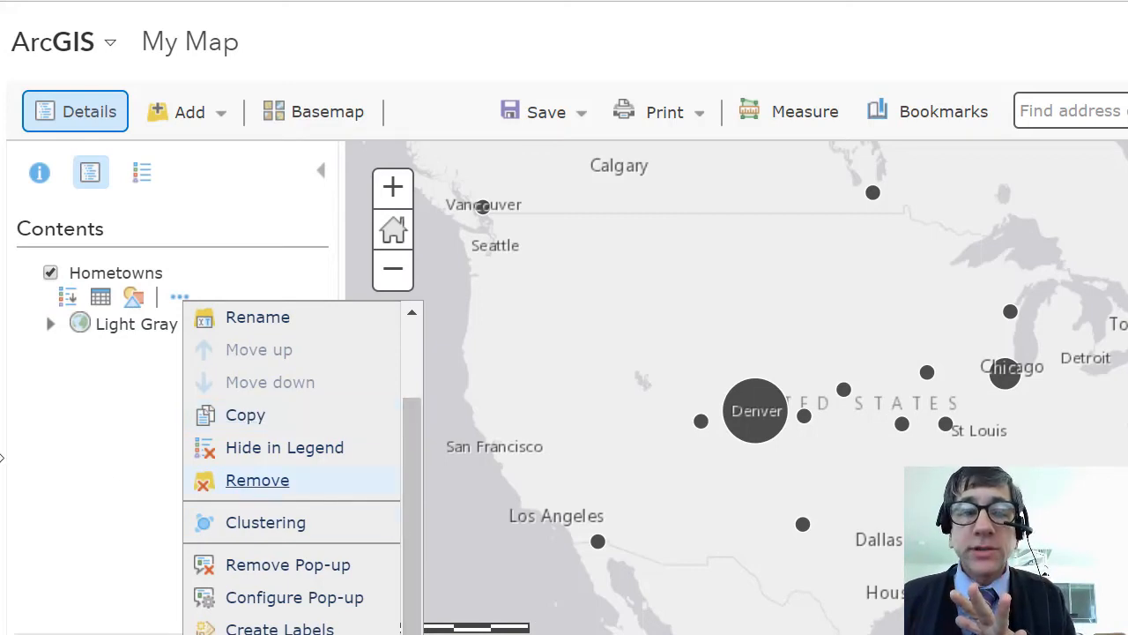
{"action": "left_click", "coordinate": [59, 476]}
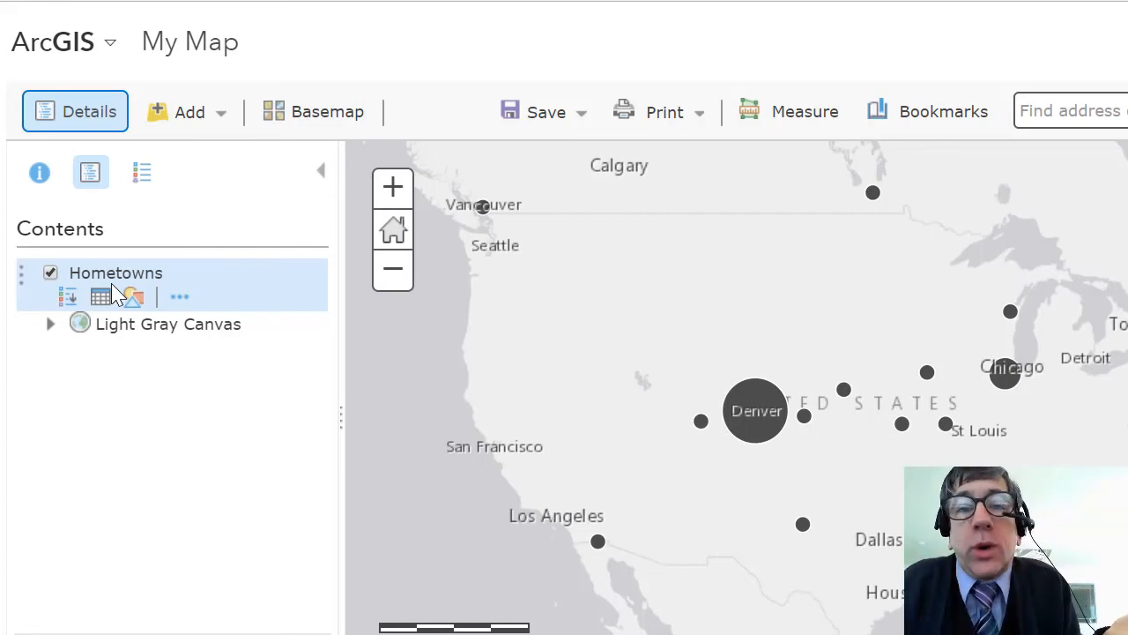
{"action": "left_click", "coordinate": [164, 130]}
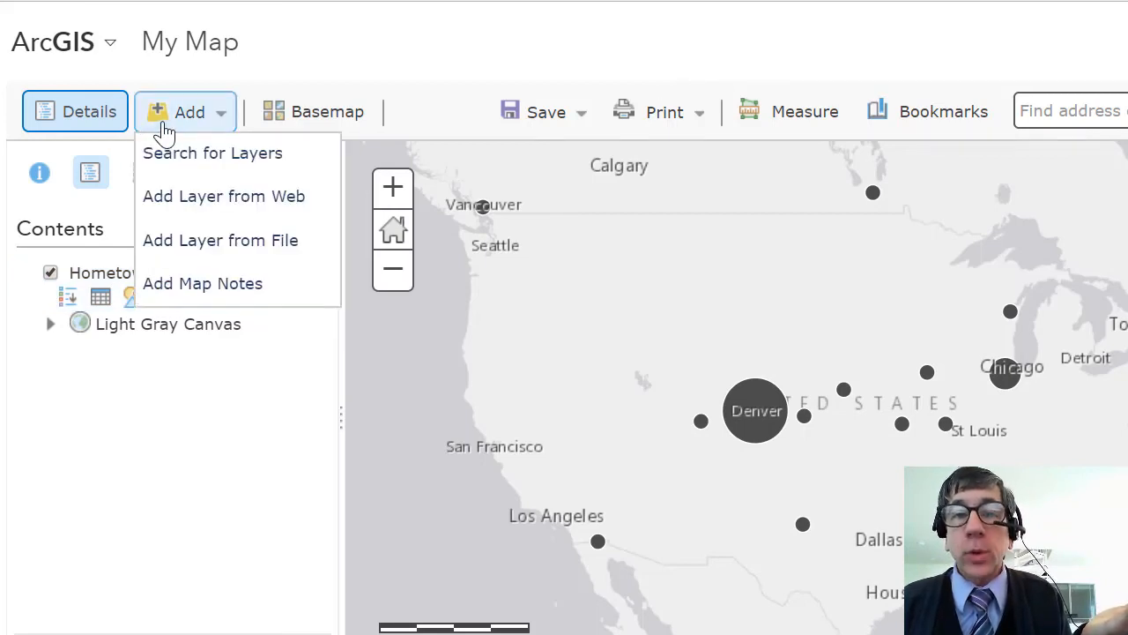
{"action": "left_click", "coordinate": [287, 500]}
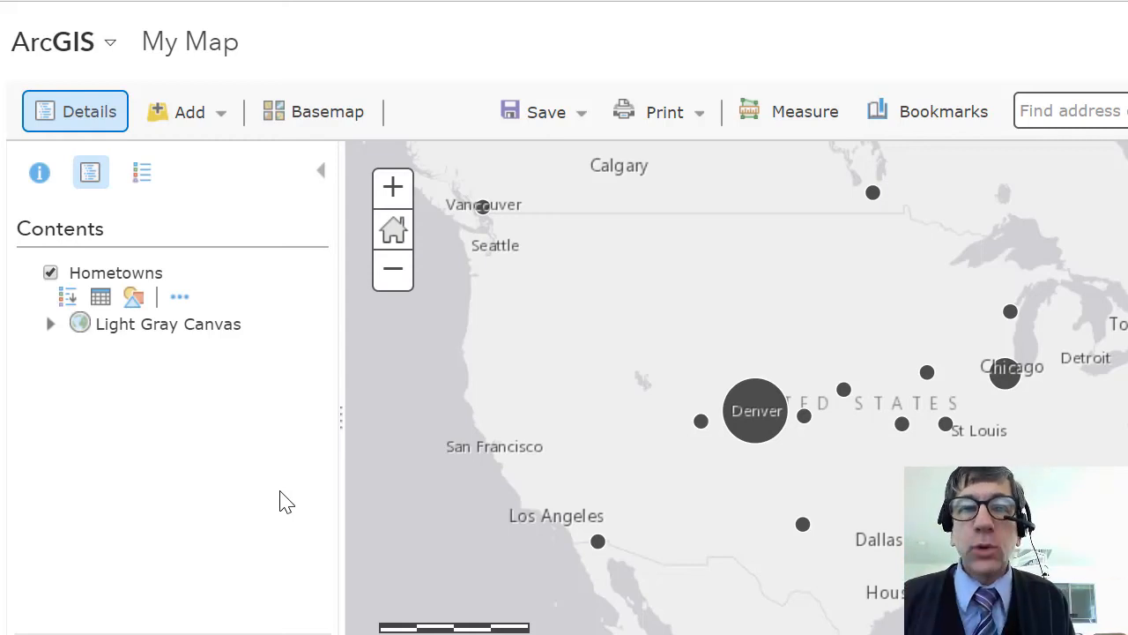
- Start saving the map as a new item and sign in with the account username and password
{"action": "left_click", "coordinate": [569, 115]}
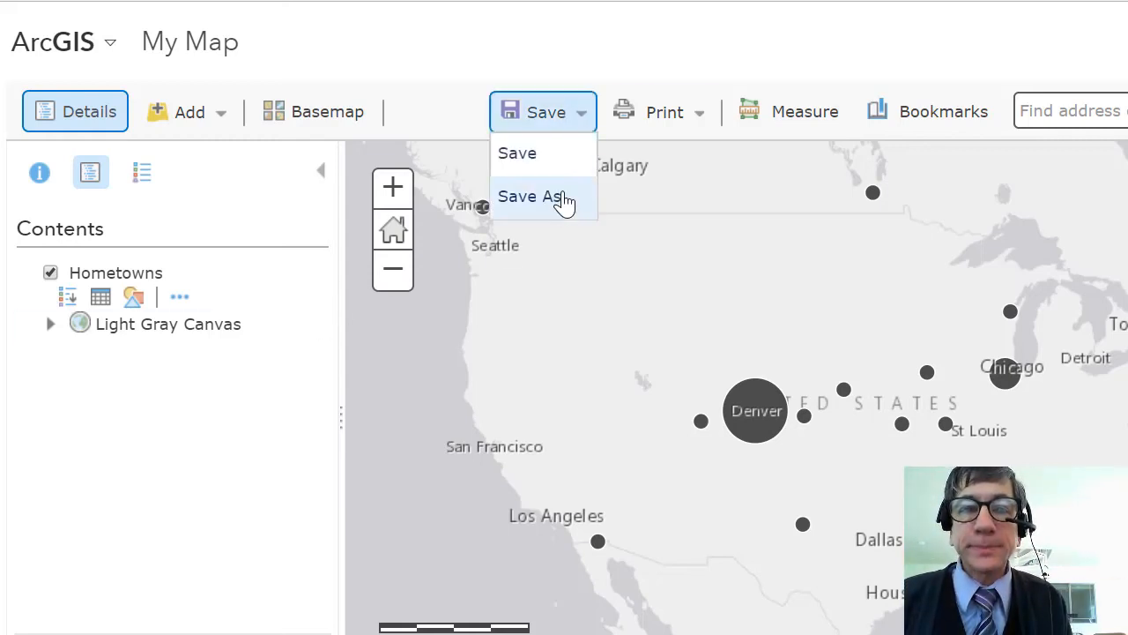
{"action": "left_click", "coordinate": [564, 199]}
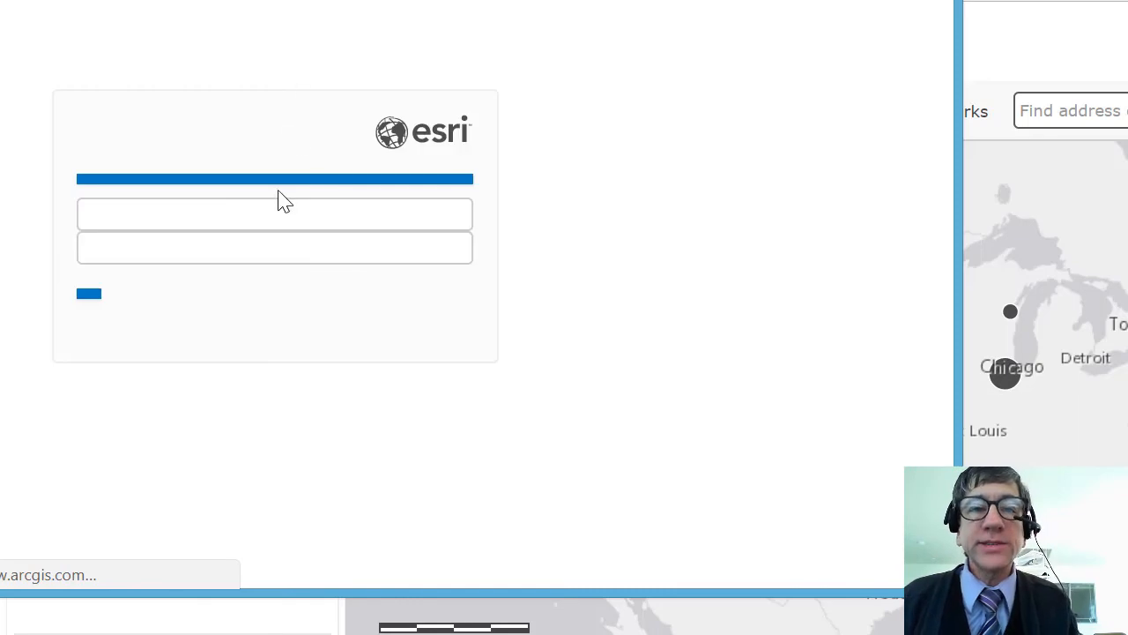
{"action": "type", "text": "jjkers"}
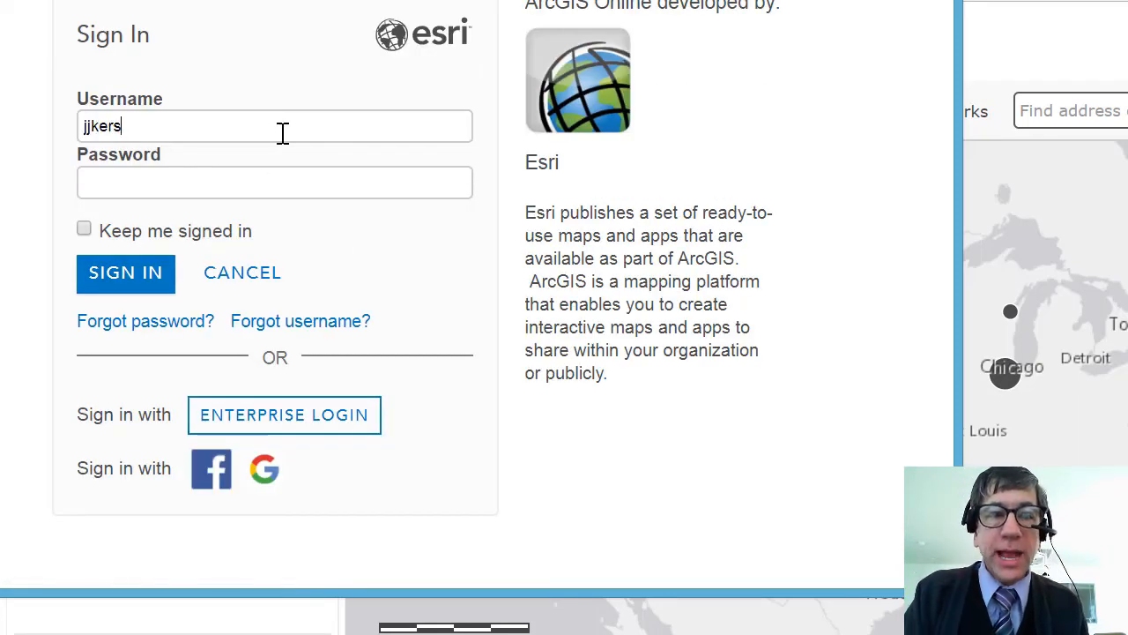
{"action": "type", "text": "ki"}
{"action": "key", "text": "Tab"}
{"action": "type", "text": "•••••••"}
{"action": "key", "text": "Return"}
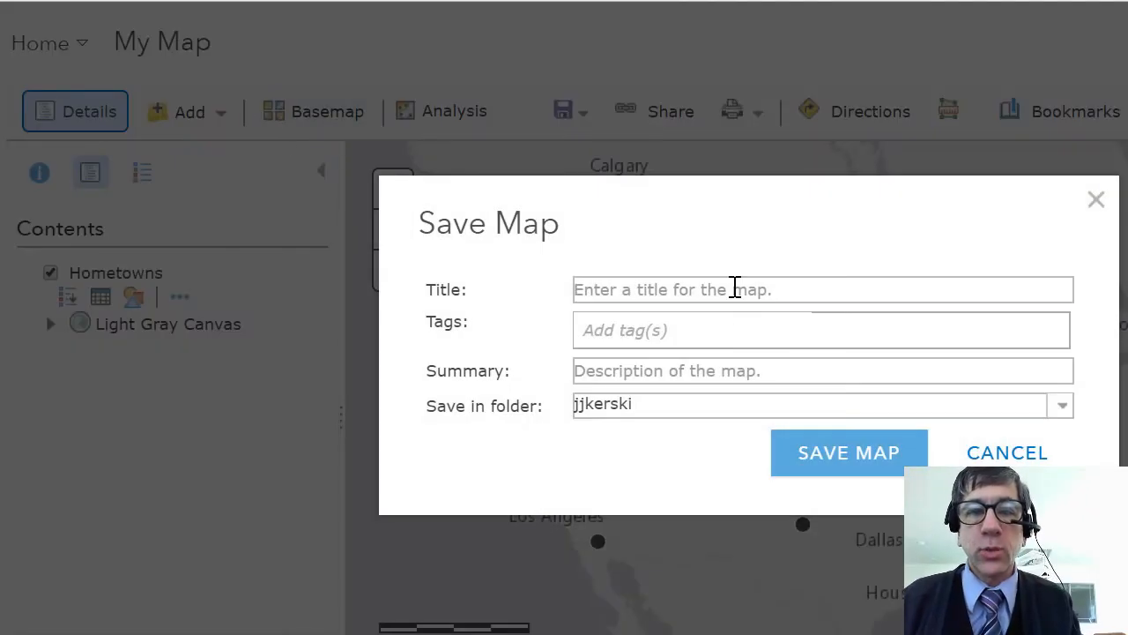
- Give the map the title "Hometown Map of Course Participants"
{"action": "left_click", "coordinate": [735, 289]}
{"action": "type", "text": "Homewt"}
{"action": "key", "text": "BackSpace"}
{"action": "key", "text": "BackSpace"}
{"action": "type", "text": "t"}
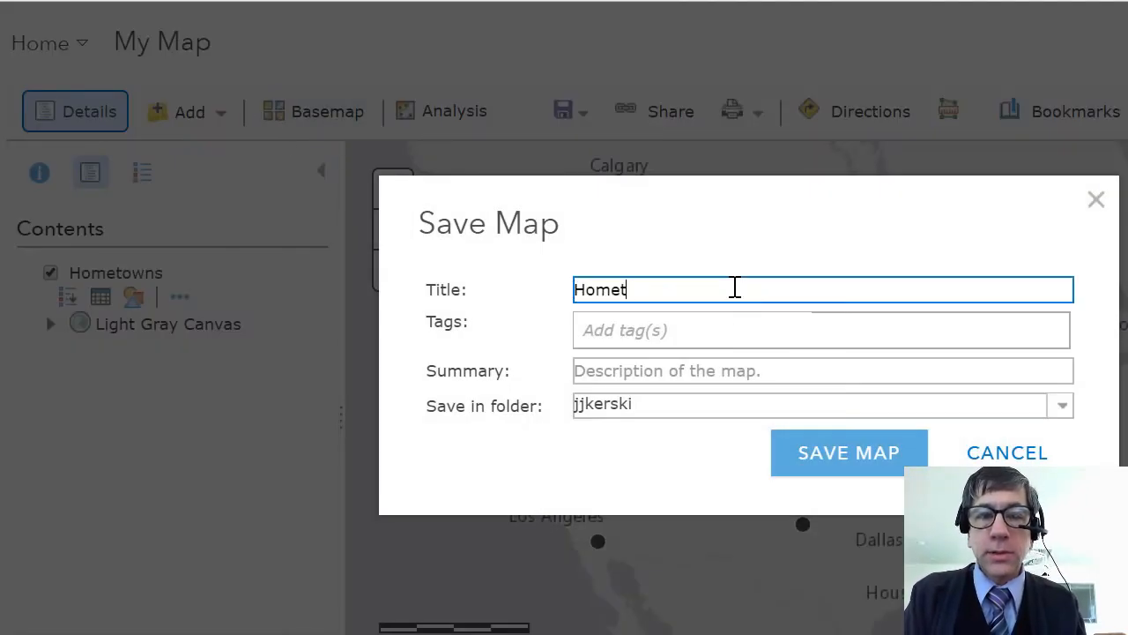
{"action": "type", "text": "own M"}
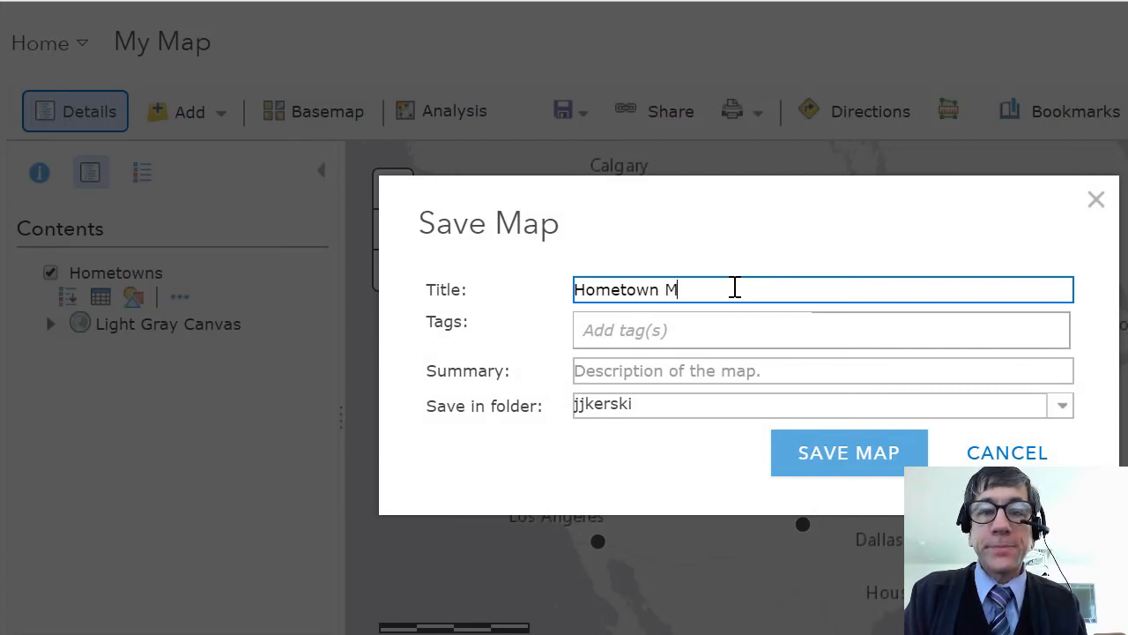
{"action": "type", "text": "ap of Cou"}
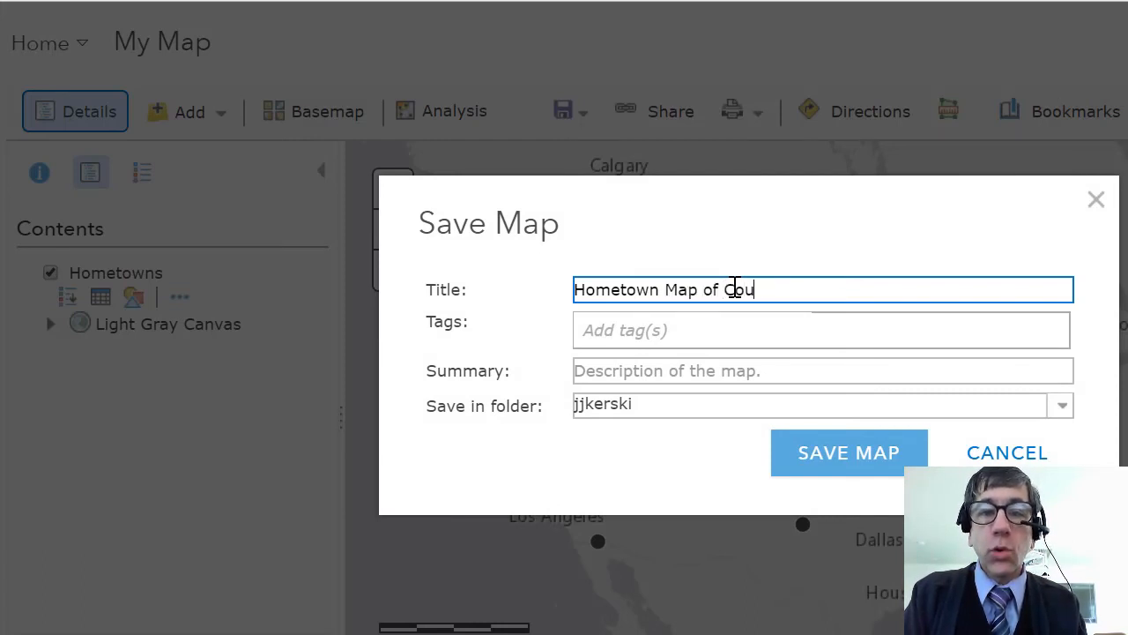
{"action": "type", "text": "rse Participants"}
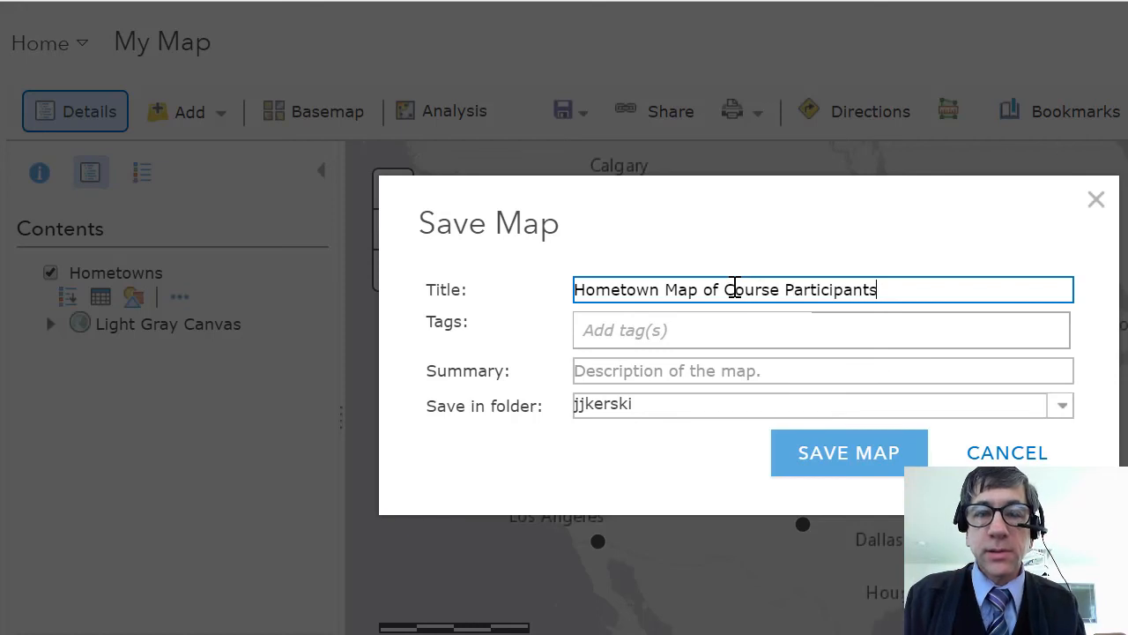
- Copy the map title into the summary
{"action": "left_click_drag", "start_coordinate": [972, 292], "coordinate": [509, 309]}
{"action": "key", "text": "ctrl+c"}
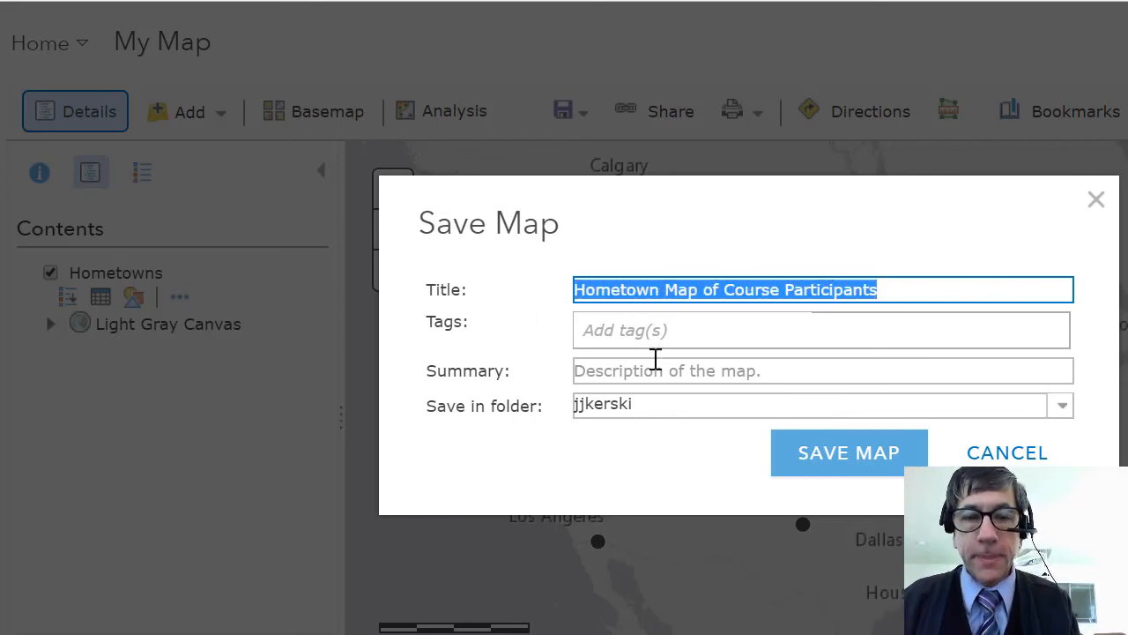
{"action": "left_click", "coordinate": [680, 378]}
{"action": "key", "text": "ctrl+v"}
- Add the tags demonstration, hometown, spreadsheet, shared and Google Drive, and save the map
{"action": "left_click", "coordinate": [670, 341]}
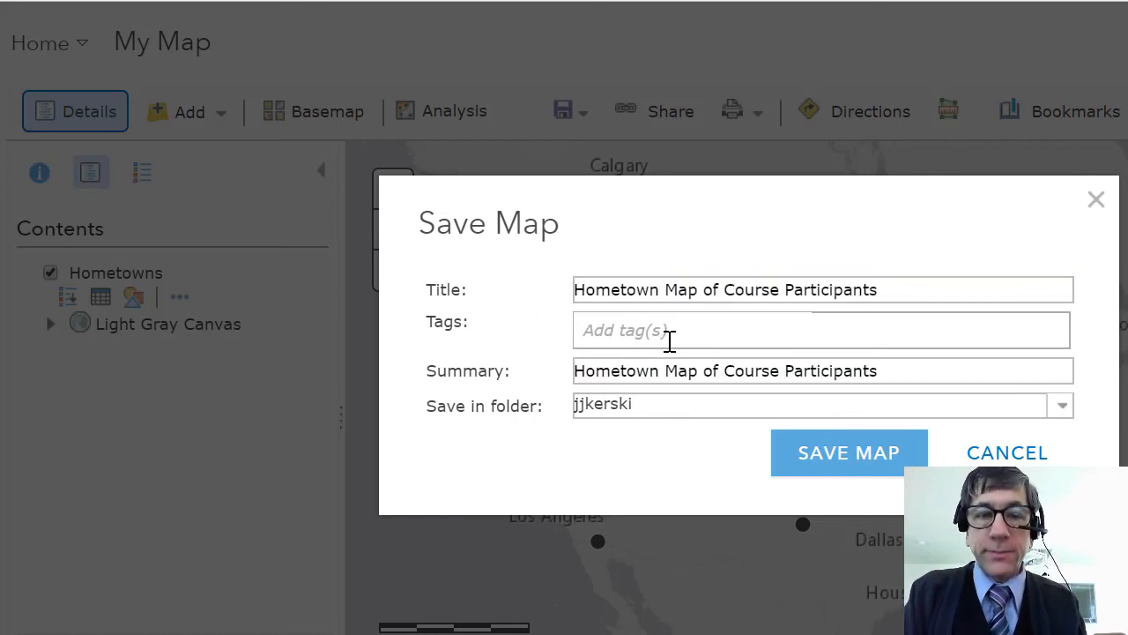
{"action": "type", "text": "demonstration"}
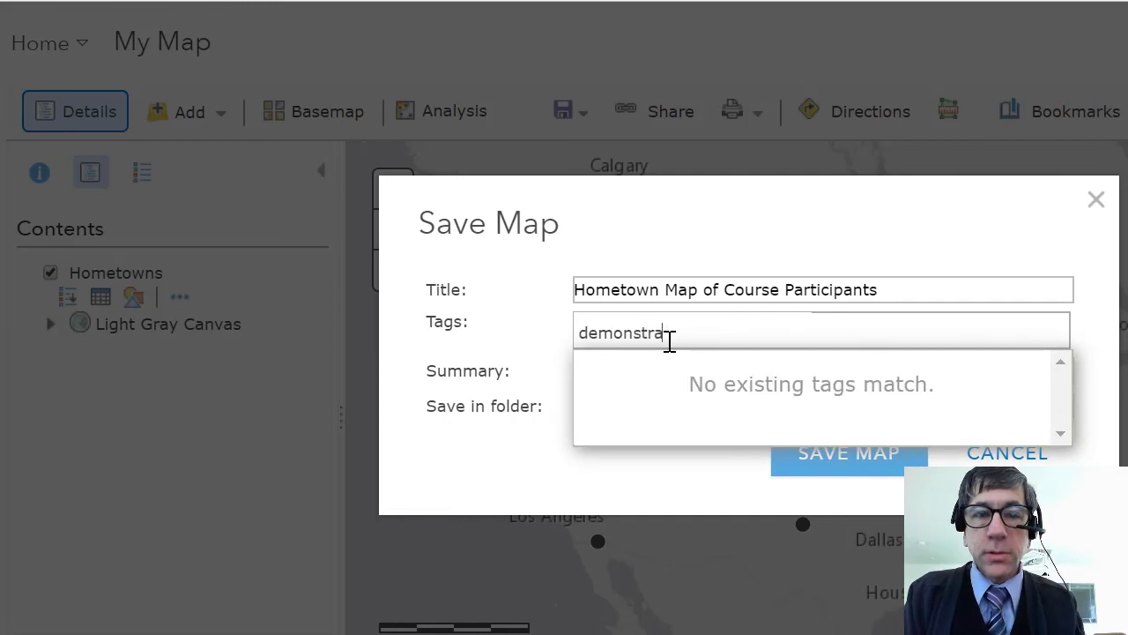
{"action": "key", "text": "Return"}
{"action": "type", "text": "hometown"}
{"action": "key", "text": "Return"}
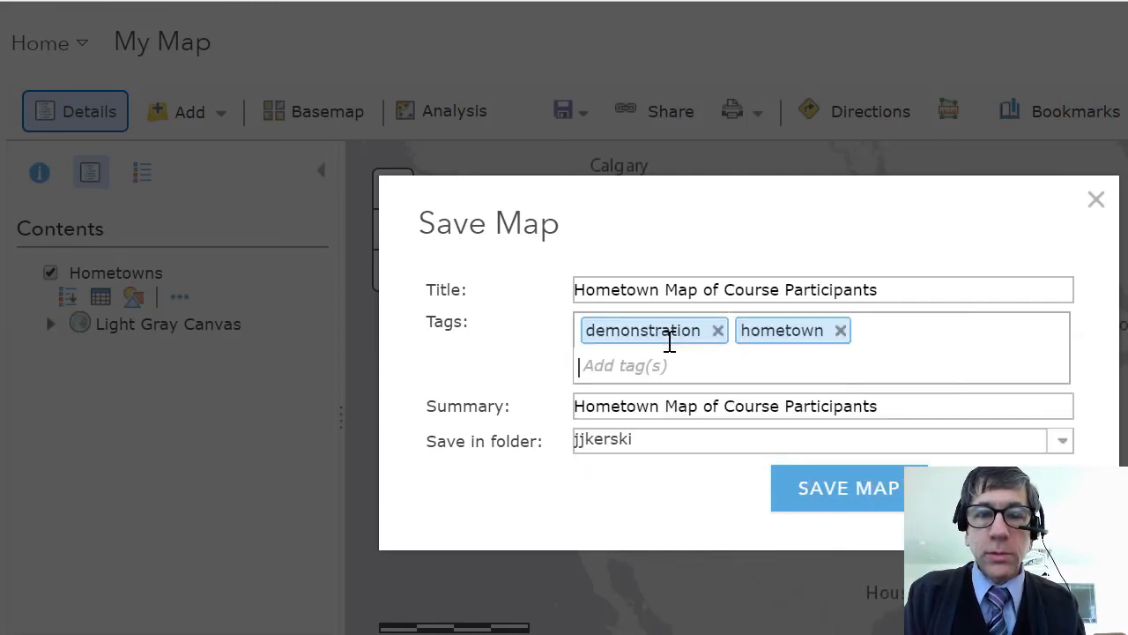
{"action": "type", "text": "spreadsheet"}
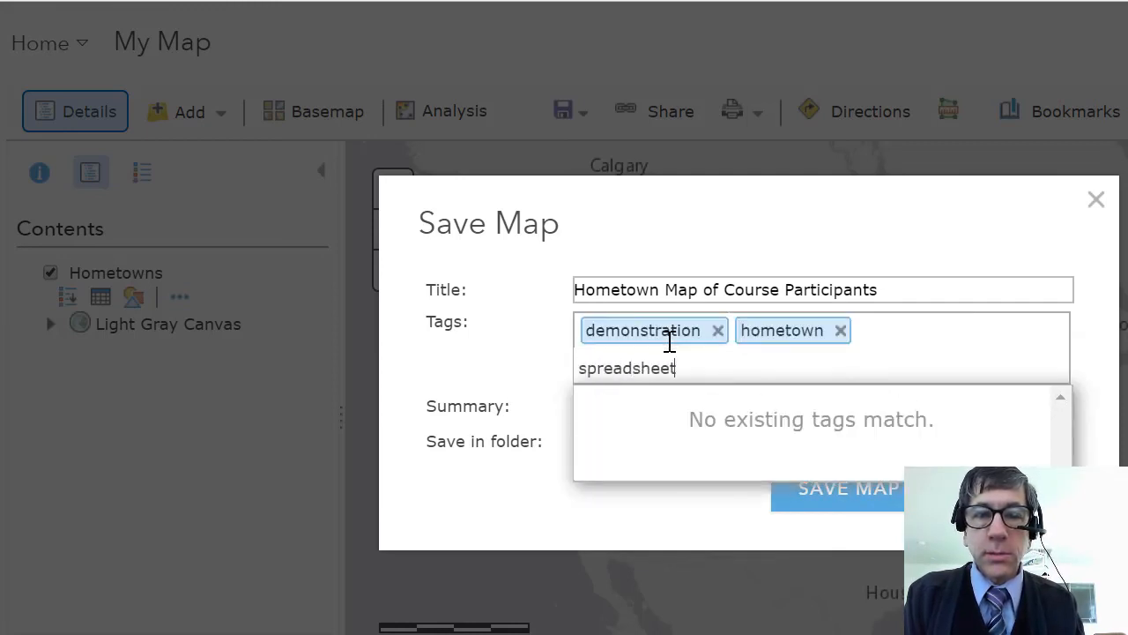
{"action": "key", "text": "Return"}
{"action": "type", "text": "shared"}
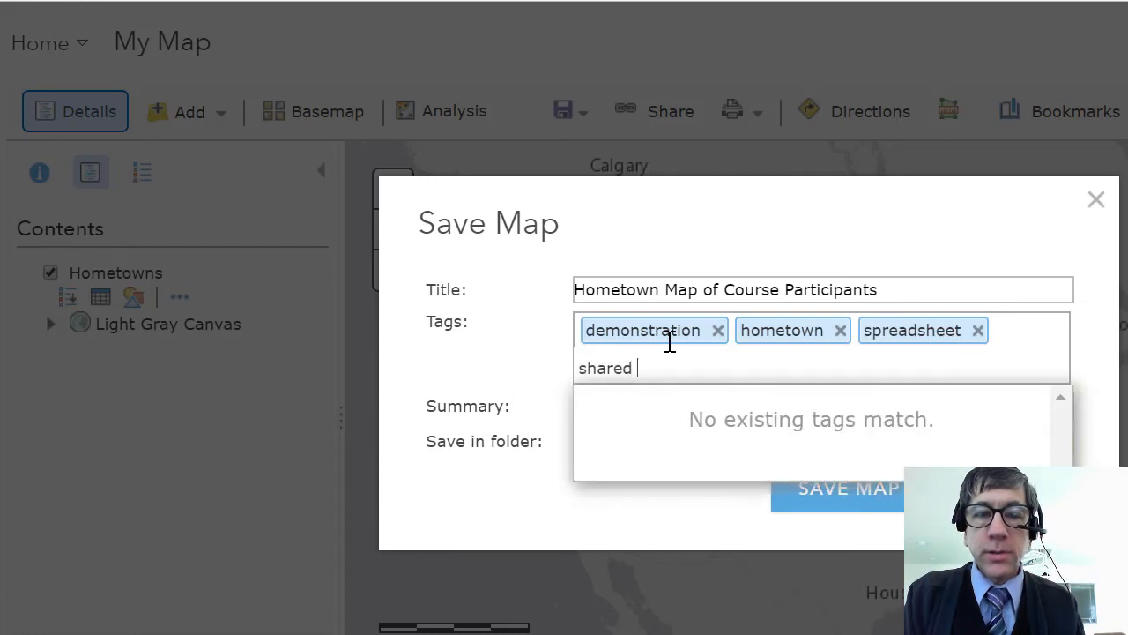
{"action": "key", "text": "Return"}
{"action": "type", "text": "Google"}
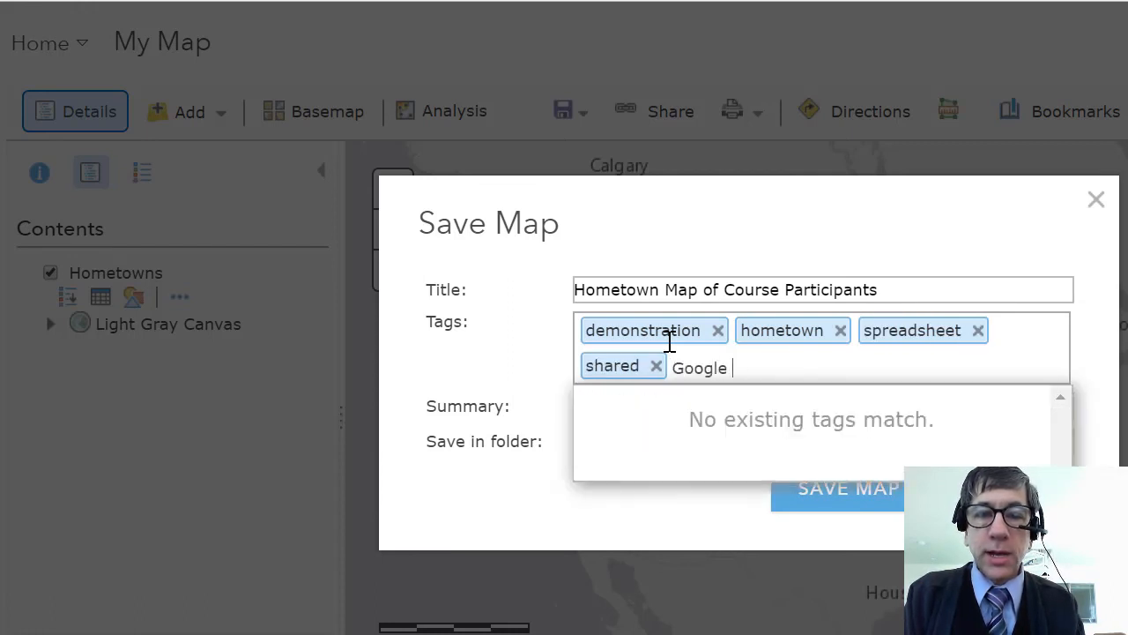
{"action": "type", "text": " Drive"}
{"action": "key", "text": "Return"}
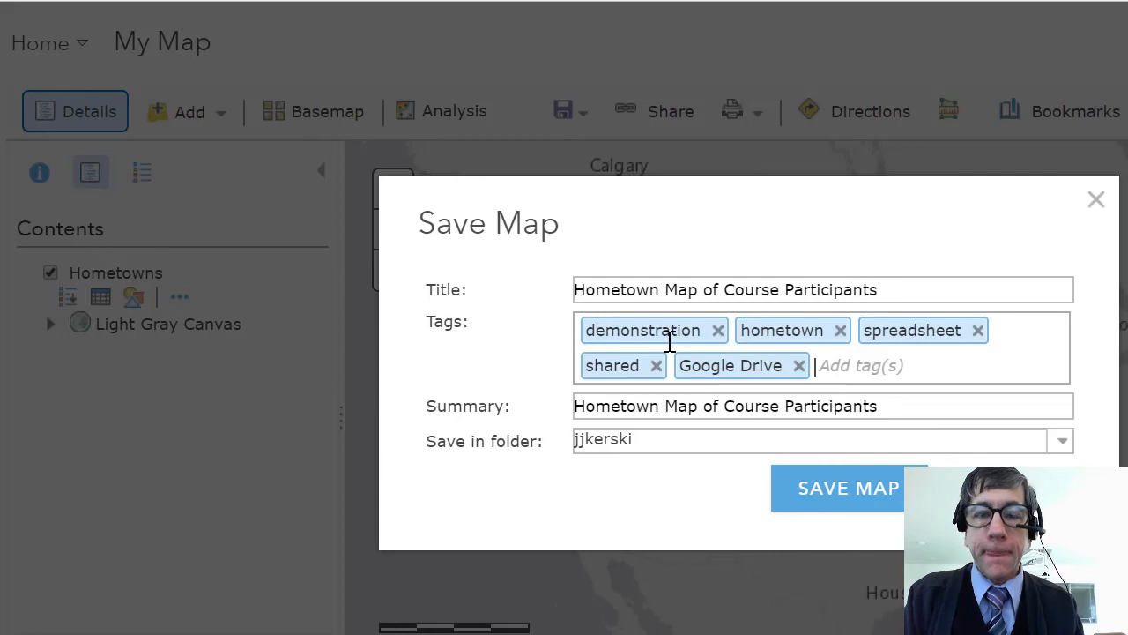
{"action": "left_click", "coordinate": [822, 491]}
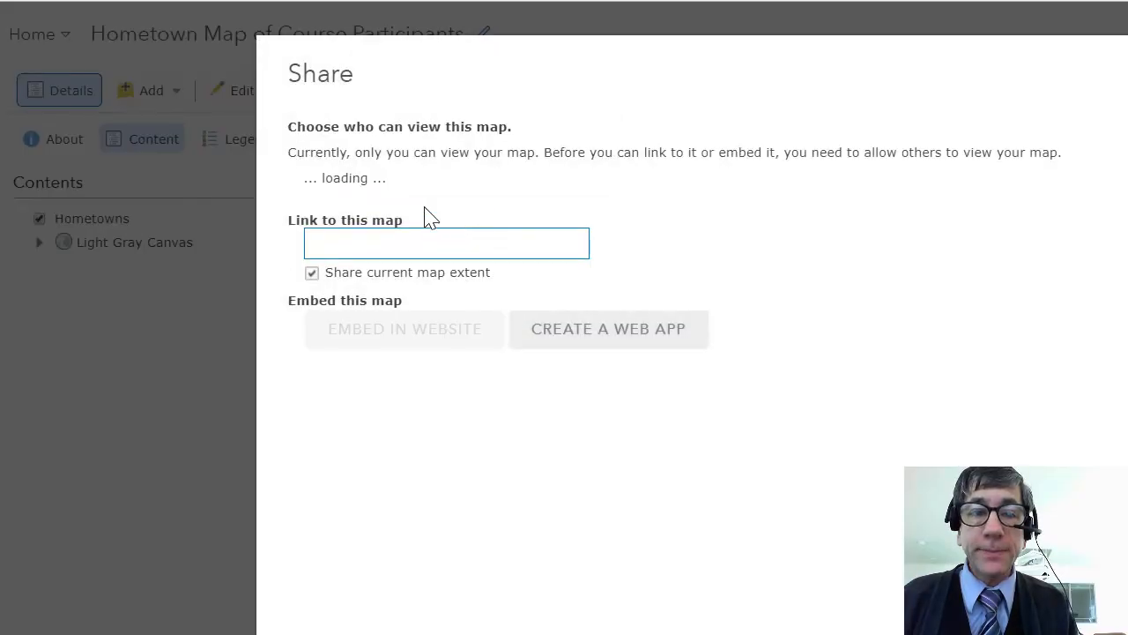
- Share the saved map with Everyone (public) and close the sharing settings
{"action": "left_click", "coordinate": [312, 178]}
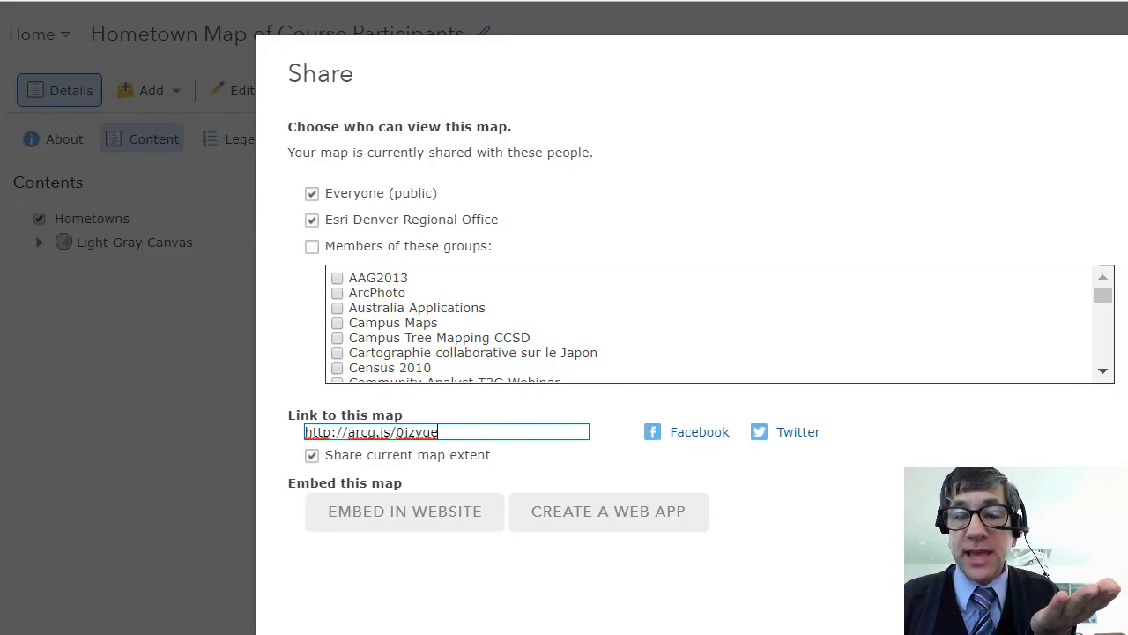
{"action": "scroll", "coordinate": [701, 319], "scroll_direction": "down", "scroll_amount": 2}
{"action": "key", "text": "Escape"}
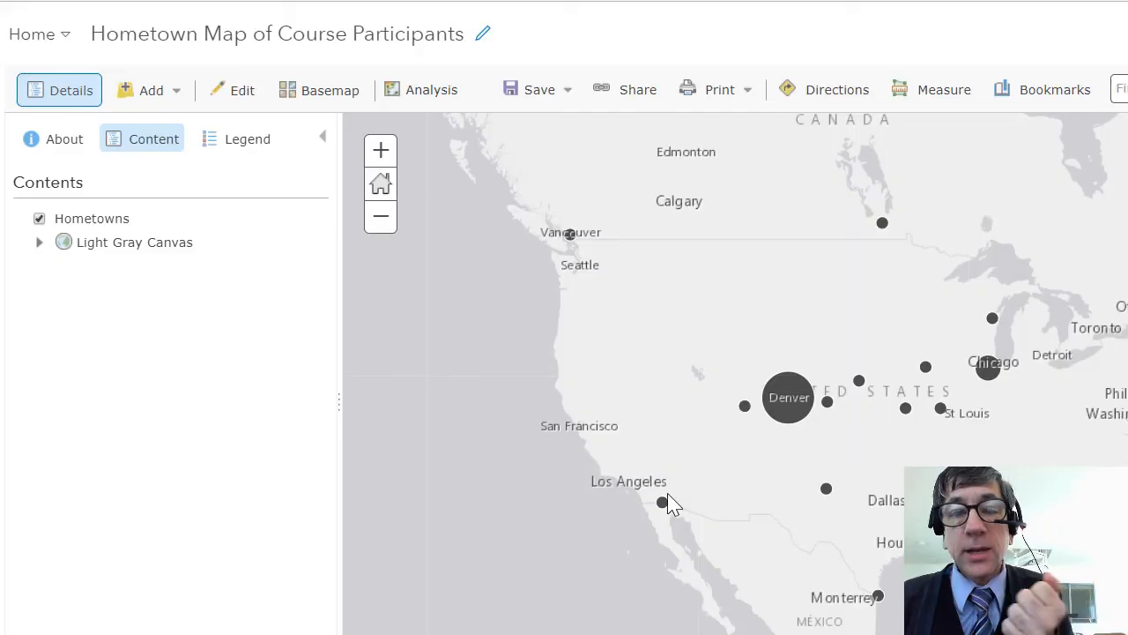